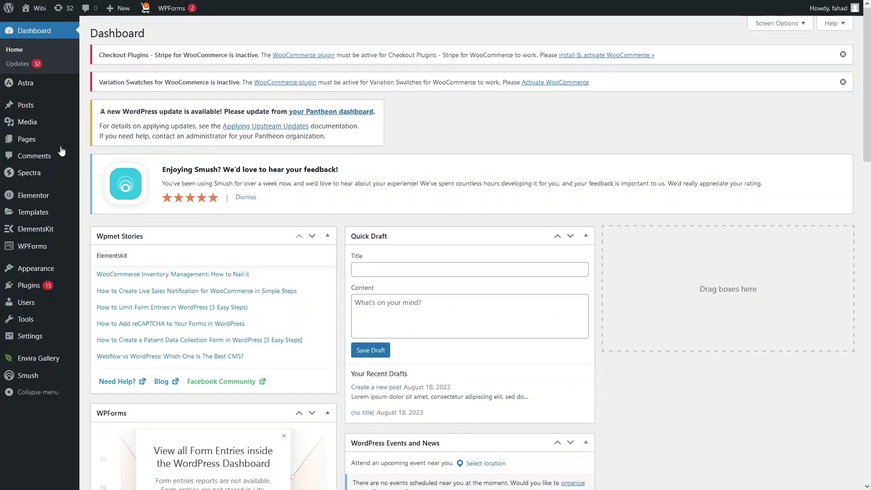
Step: Add a new page from All Pages titled 'VIDEO BACKGROUND' and launch Elementor on it
mouse_move(78, 139)
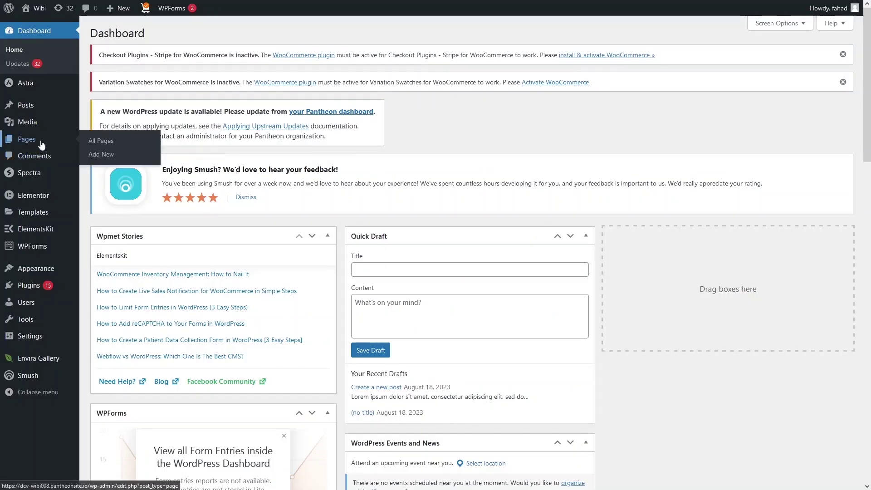
click(119, 144)
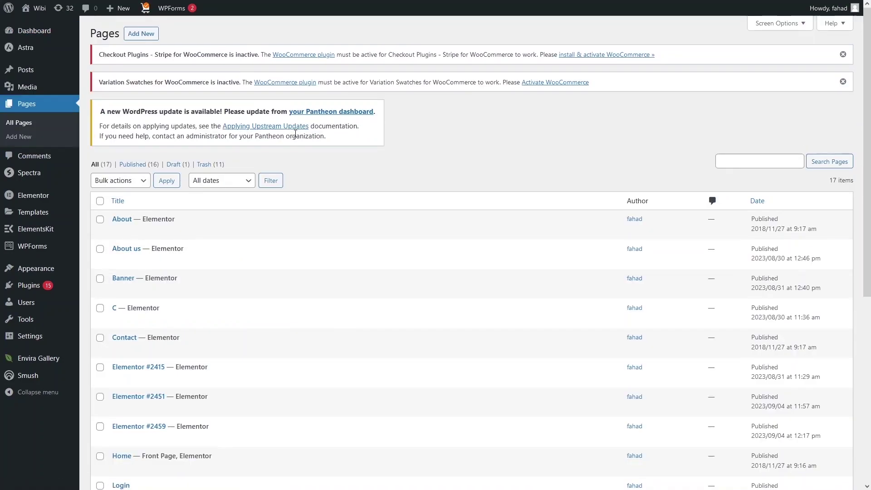
click(139, 38)
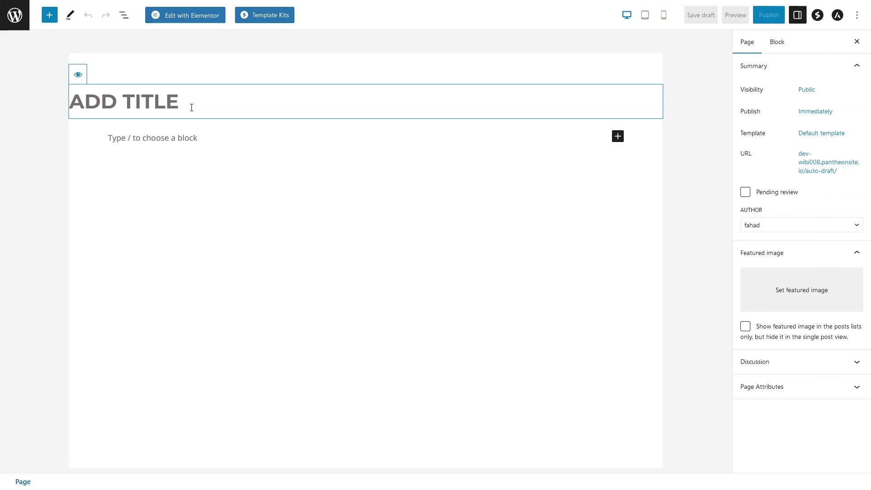
text(VIDEO BACKGROUND)
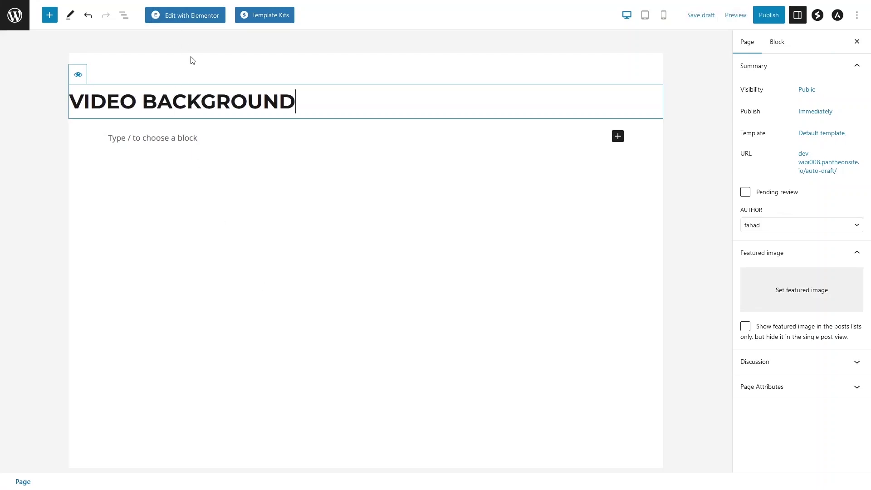
click(186, 15)
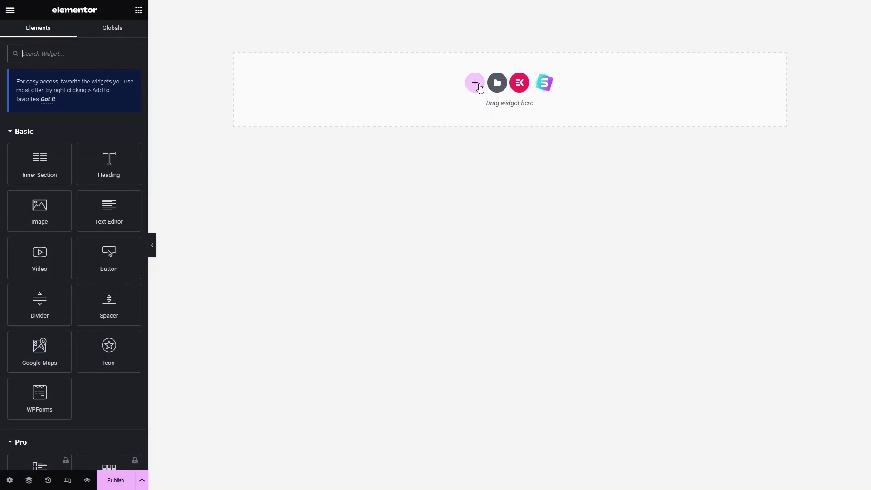
Step: Add a single-column section with Fit To Screen height and Full Width content width
click(475, 83)
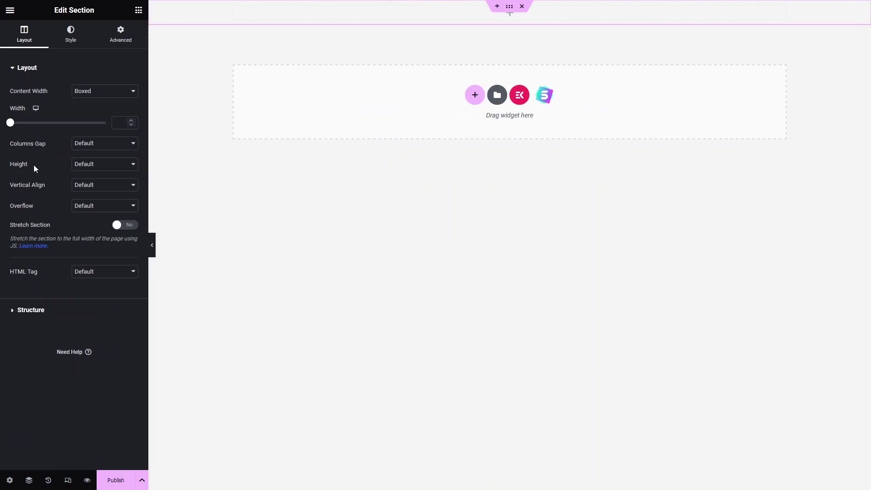
click(101, 169)
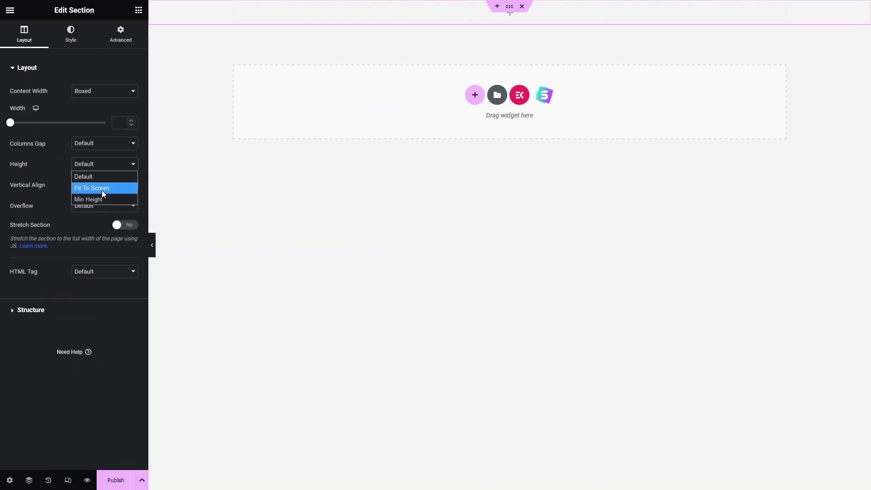
click(102, 189)
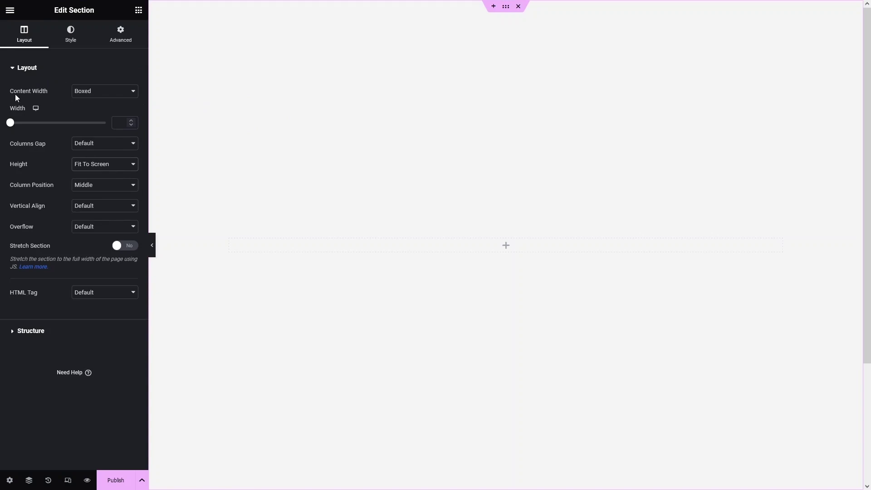
click(97, 96)
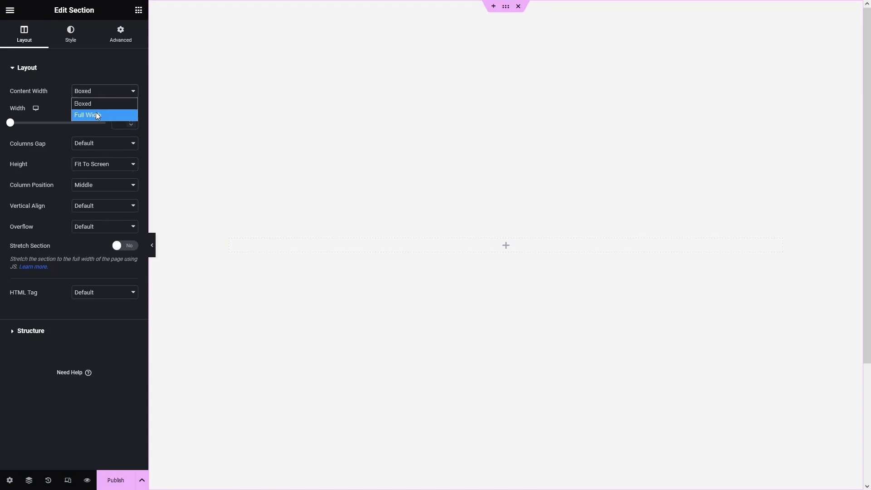
click(97, 115)
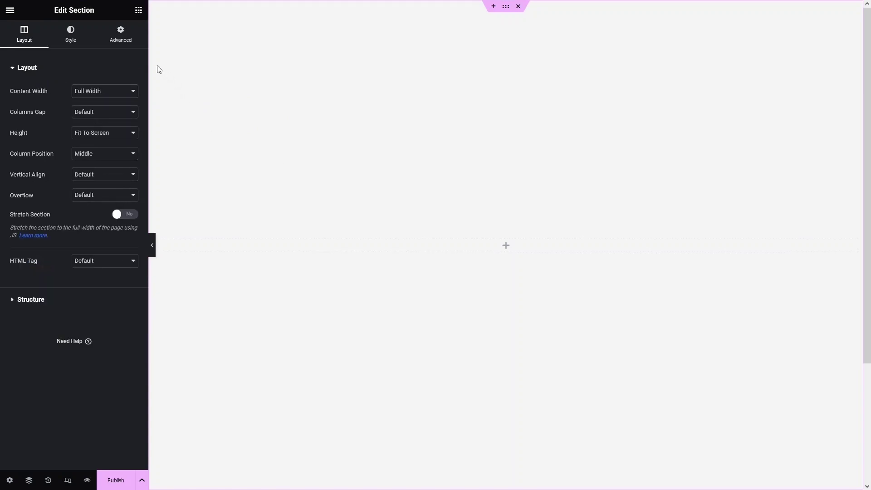
Step: Place a centred Heading widget in the section with a Social Icons widget beneath it
click(137, 11)
drag(103, 167, 463, 243)
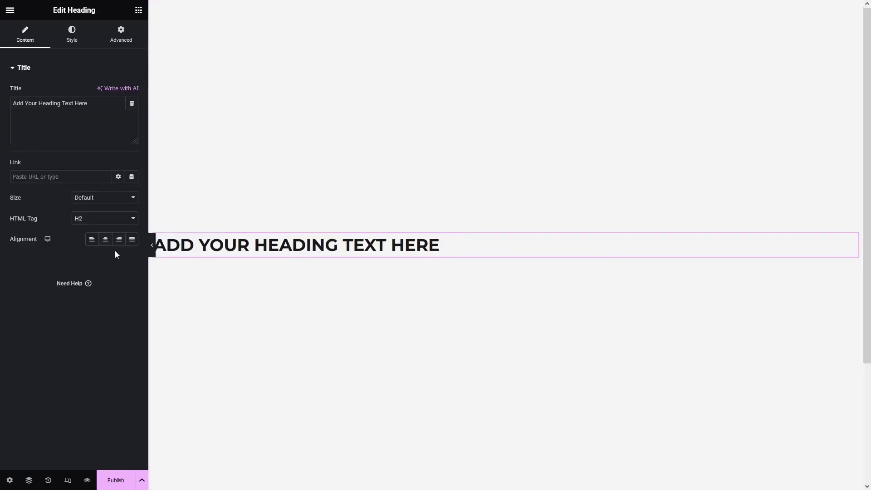
click(105, 240)
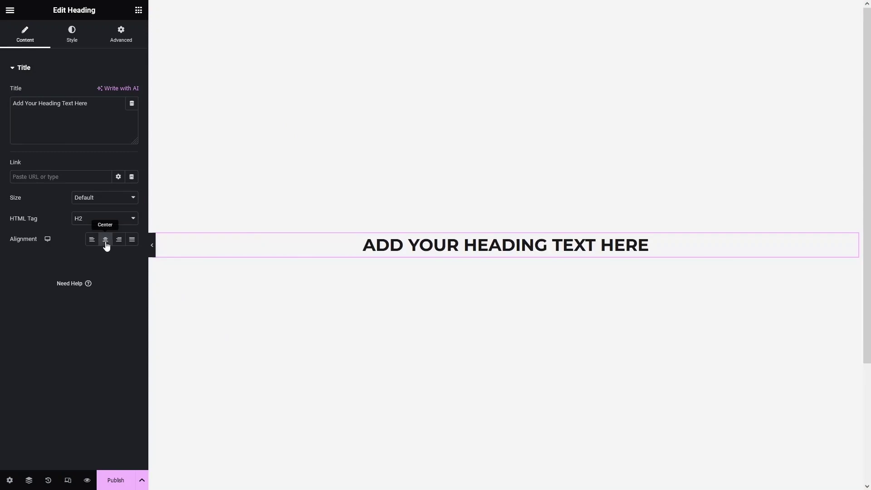
click(138, 10)
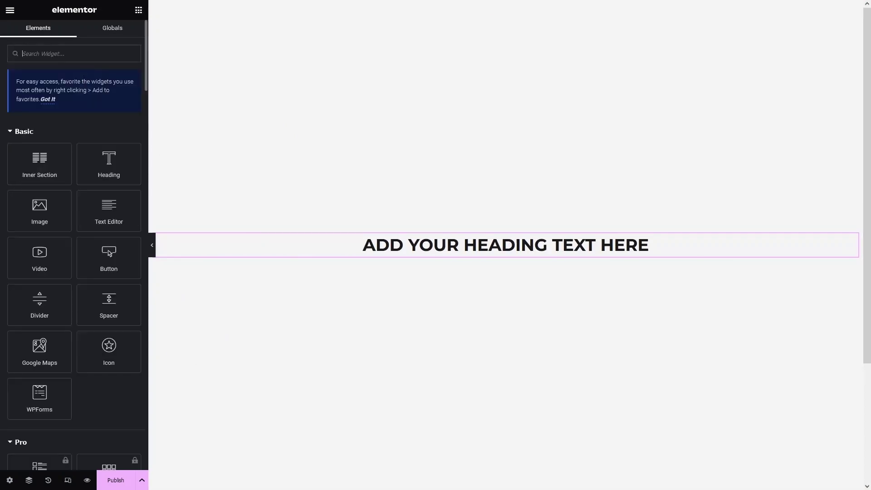
text(social)
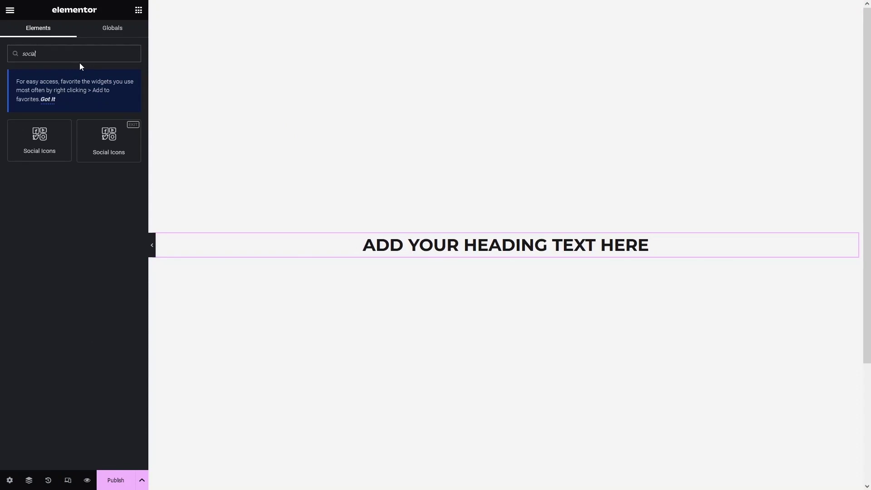
drag(26, 156, 481, 260)
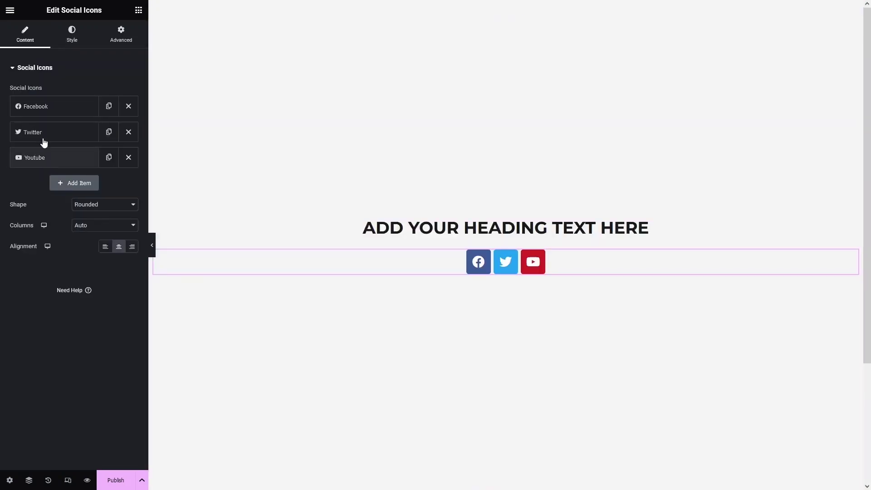
Step: Add a centred 'Learn more' button and change the heading text to 'Enjoy the Journey'
click(138, 11)
drag(109, 257, 505, 272)
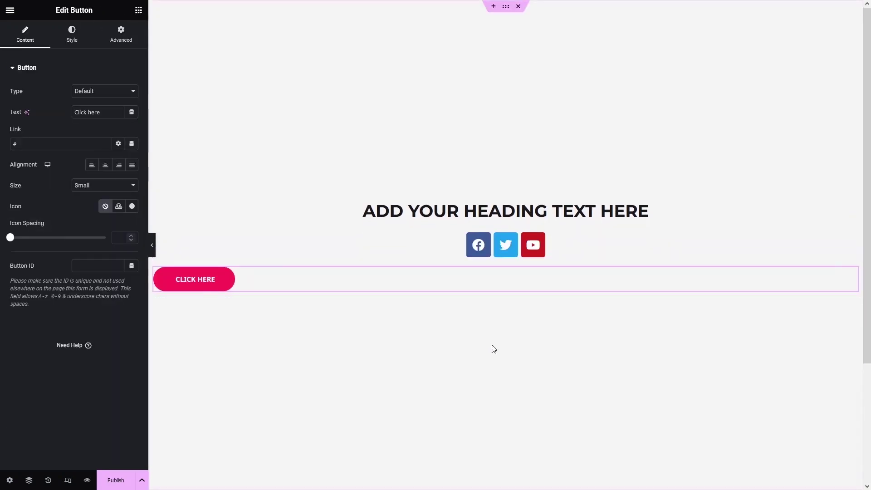
click(105, 165)
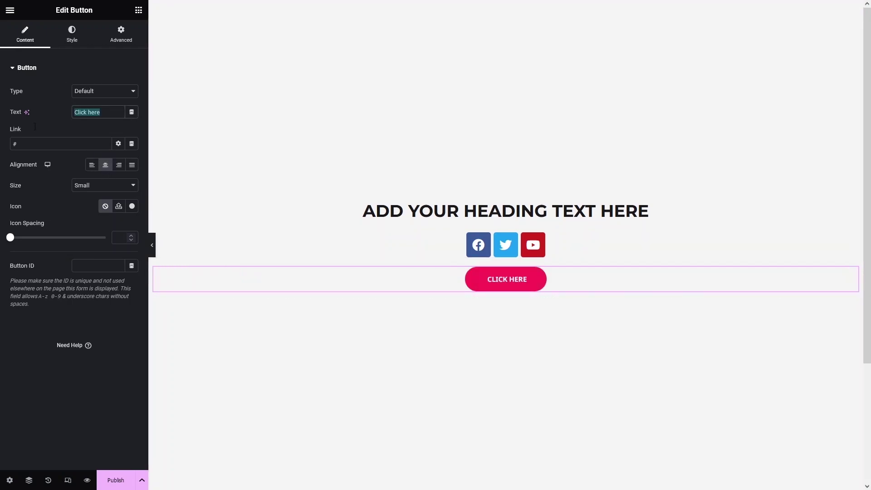
text(Lear)
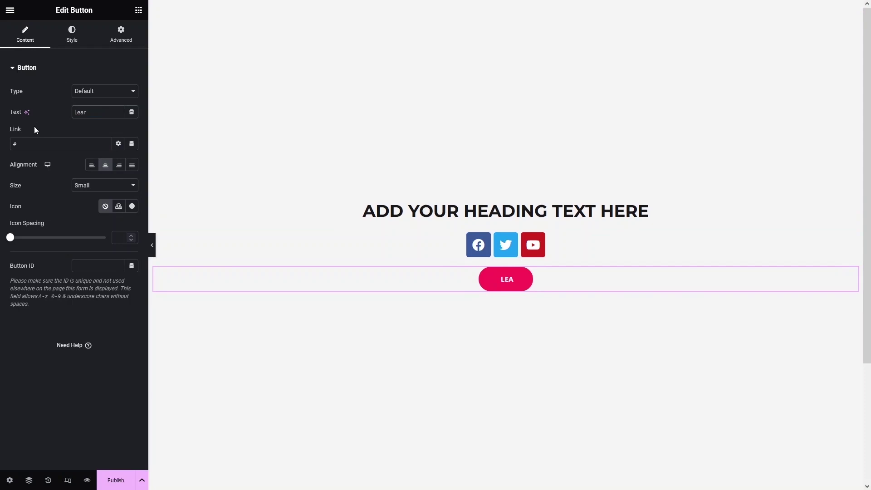
text(n more)
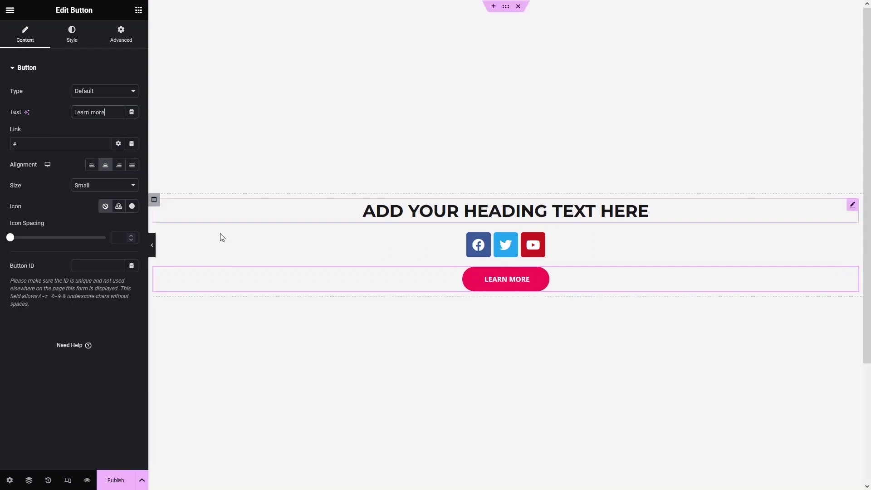
click(484, 211)
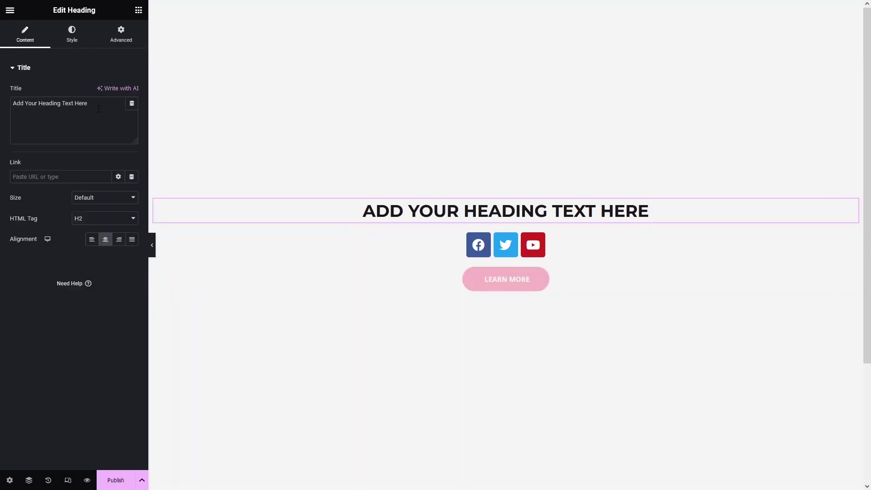
text(Enjoy the Journey)
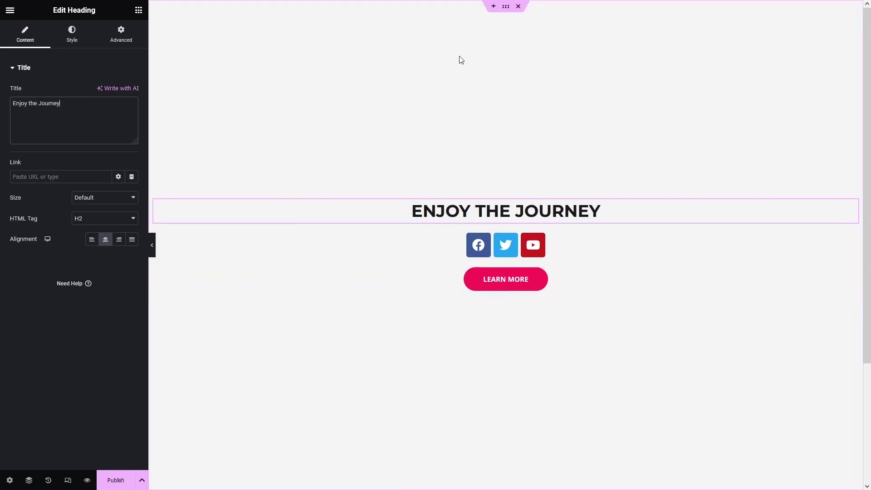
Step: Set the section's background type to Video using the pasted YouTube cabins-and-mountains link
click(505, 6)
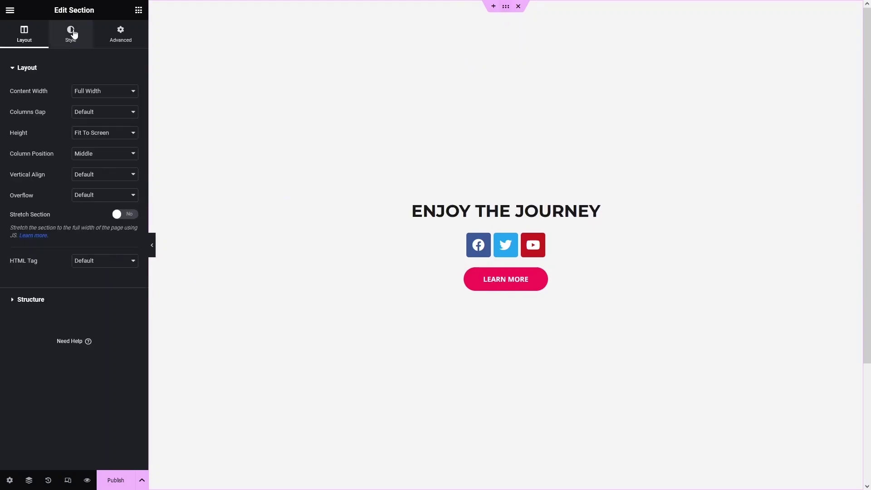
click(70, 34)
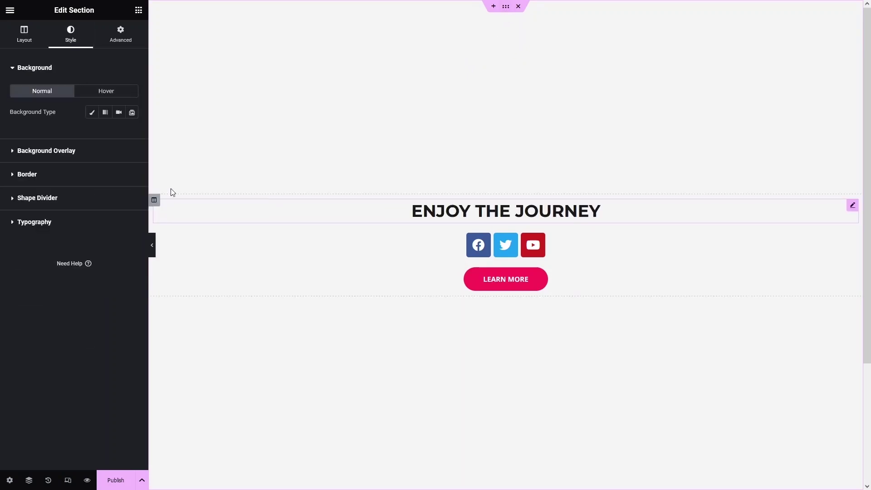
click(118, 114)
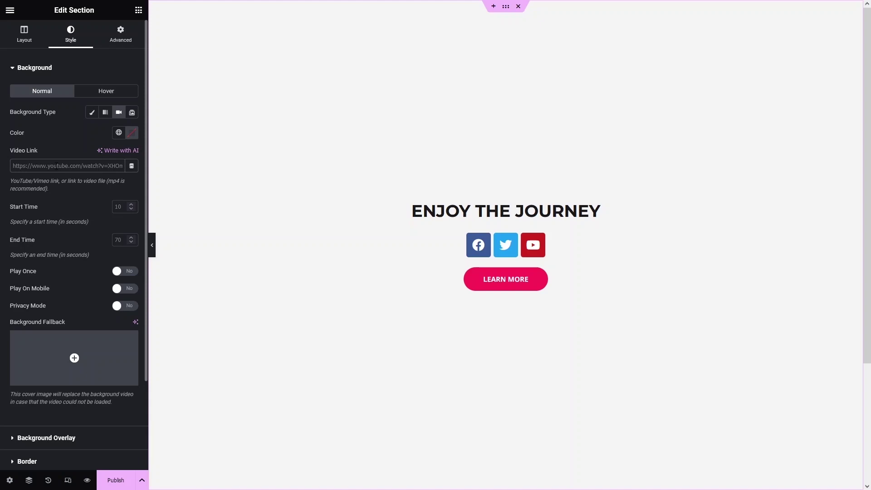
text(https://youtu.be/wG4oy8va0bs)
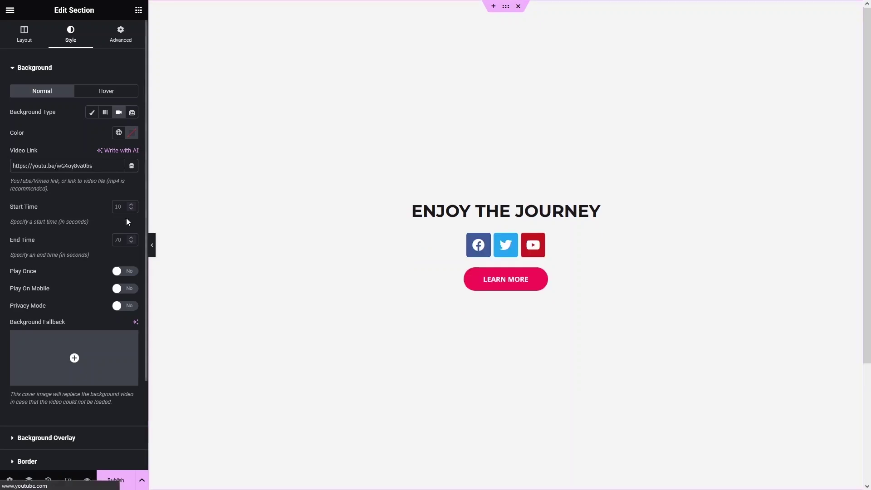
scroll(70, 182, down, 1)
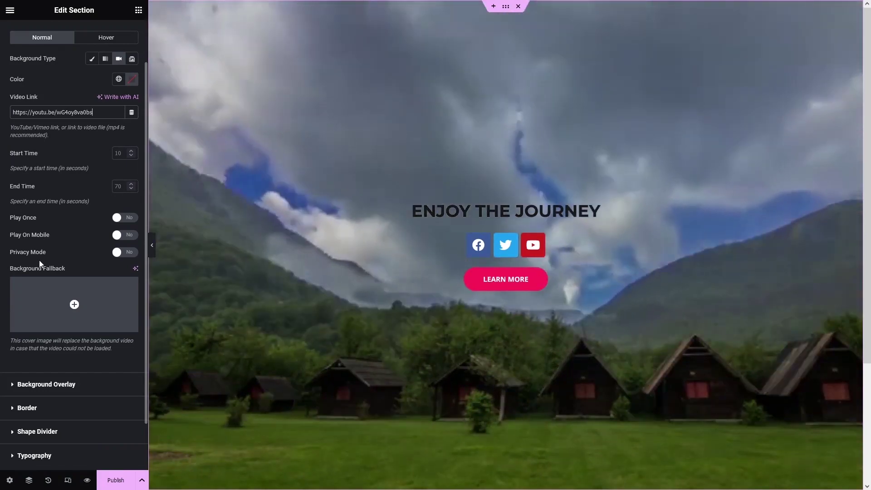
scroll(34, 233, down, 1)
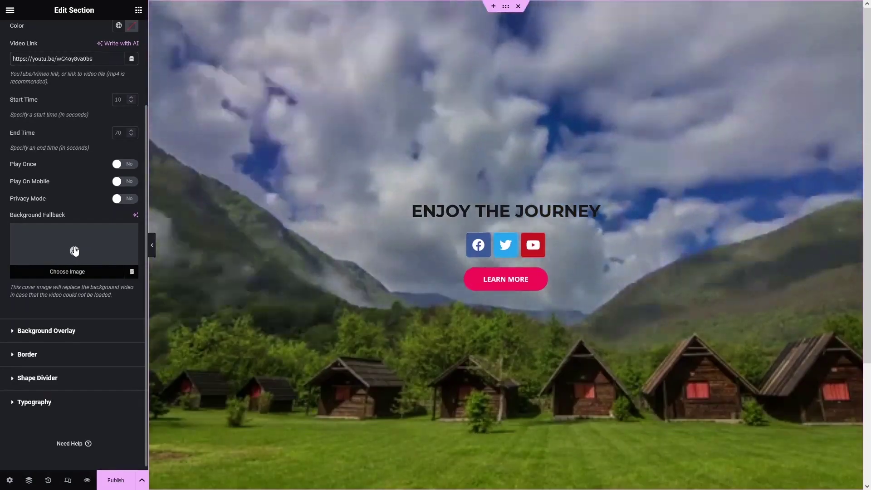
Step: Choose the green field with yellow flowers photo from the Media Library as the Background Fallback
click(75, 251)
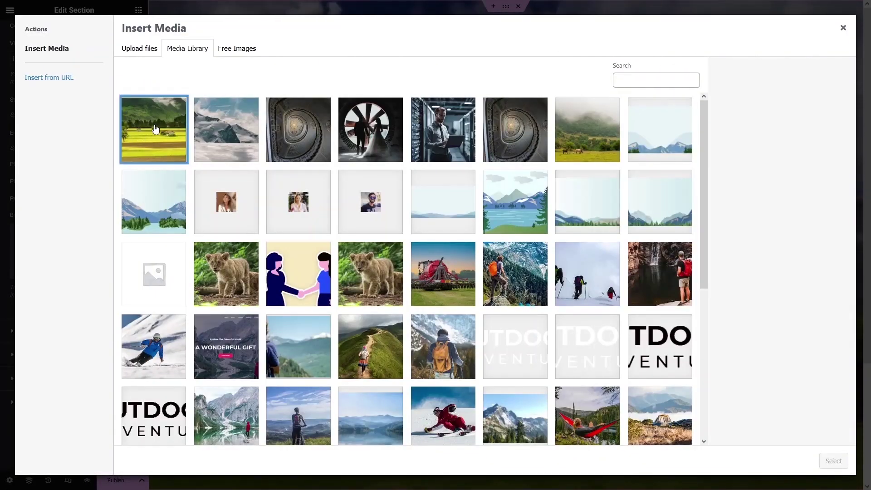
click(155, 129)
click(832, 460)
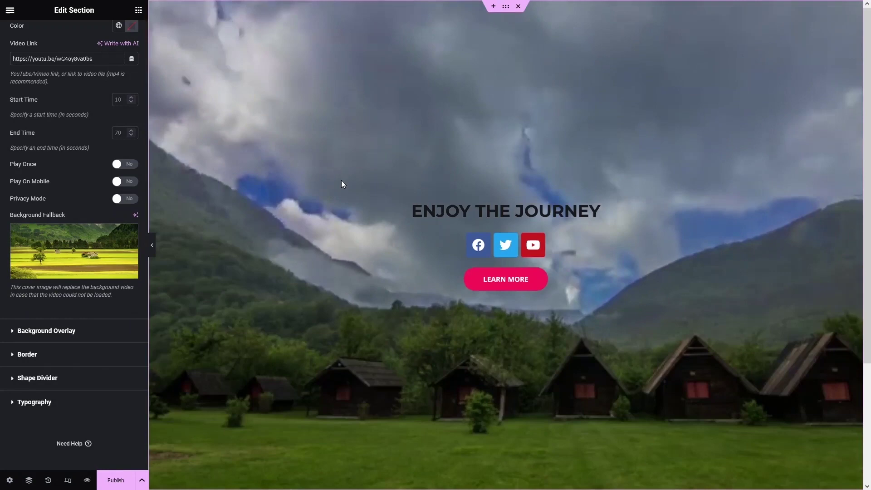
click(289, 387)
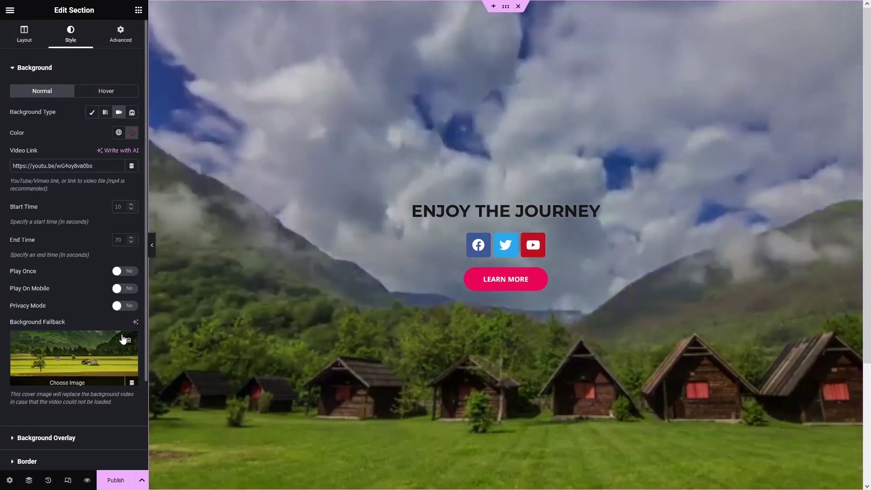
mouse_move(101, 340)
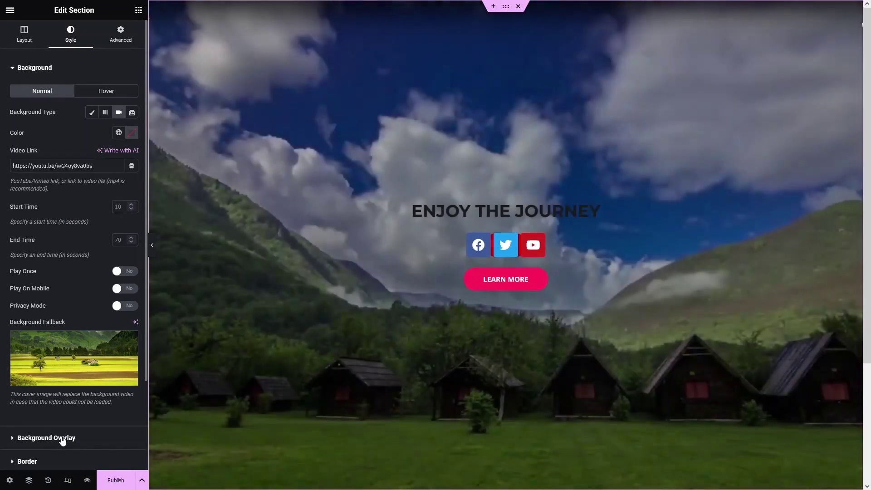
Step: Apply a Classic Background Overlay coloured #252525 at 0.5 opacity
click(61, 438)
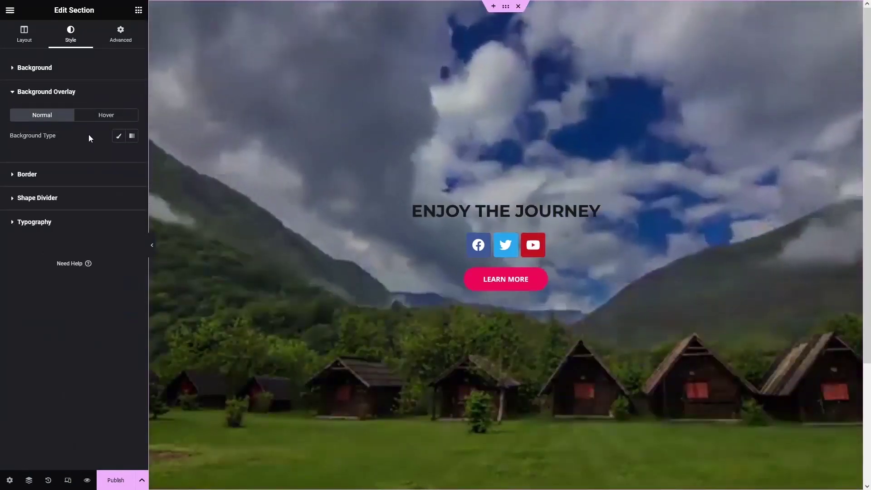
click(118, 137)
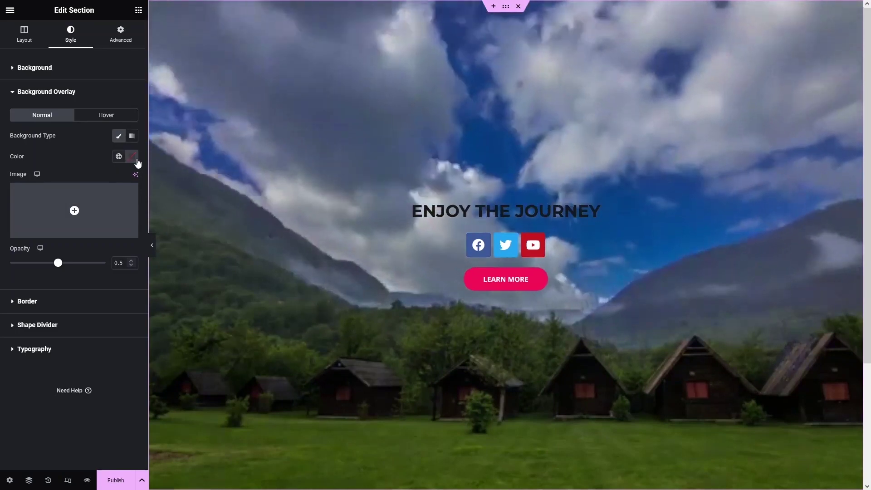
click(131, 156)
click(172, 227)
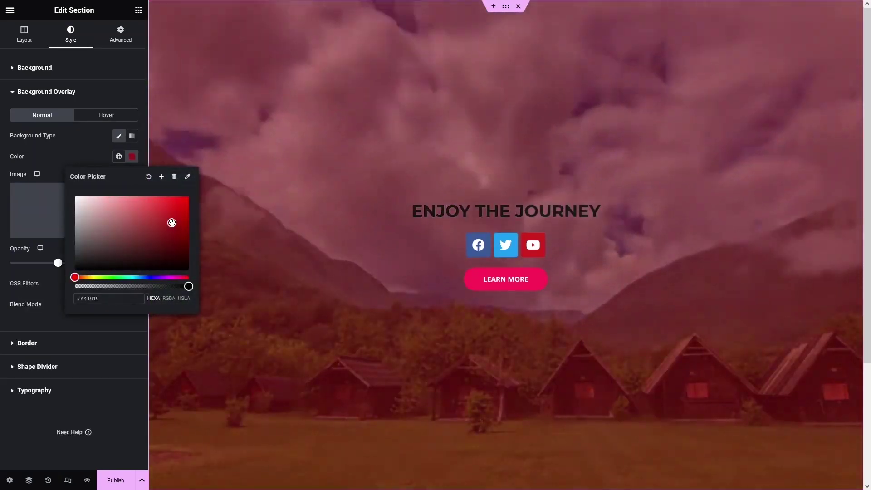
drag(173, 226, 66, 195)
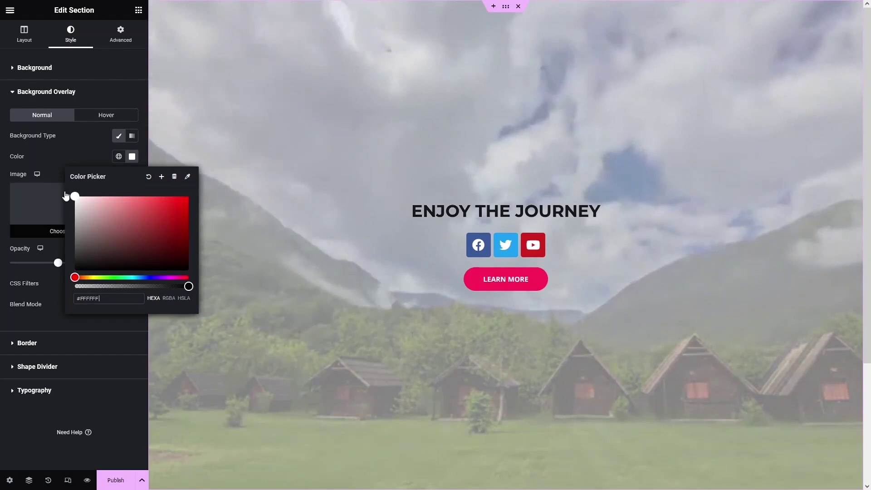
drag(65, 195, 65, 263)
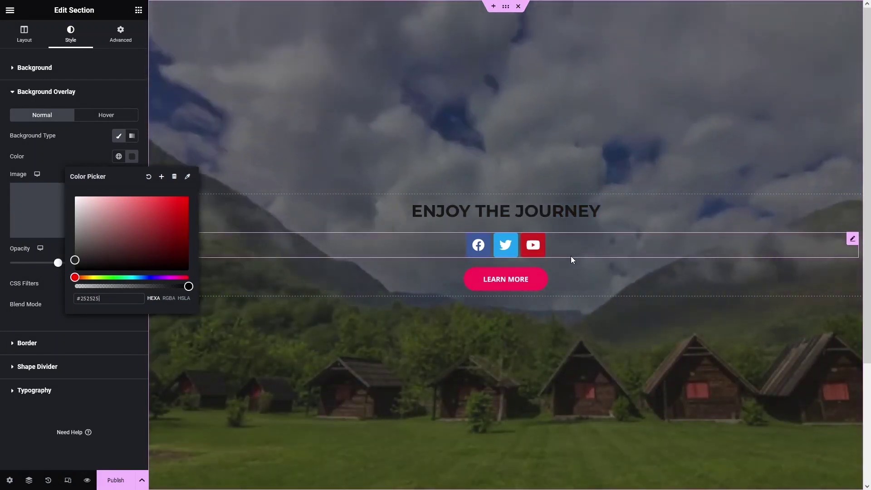
click(260, 391)
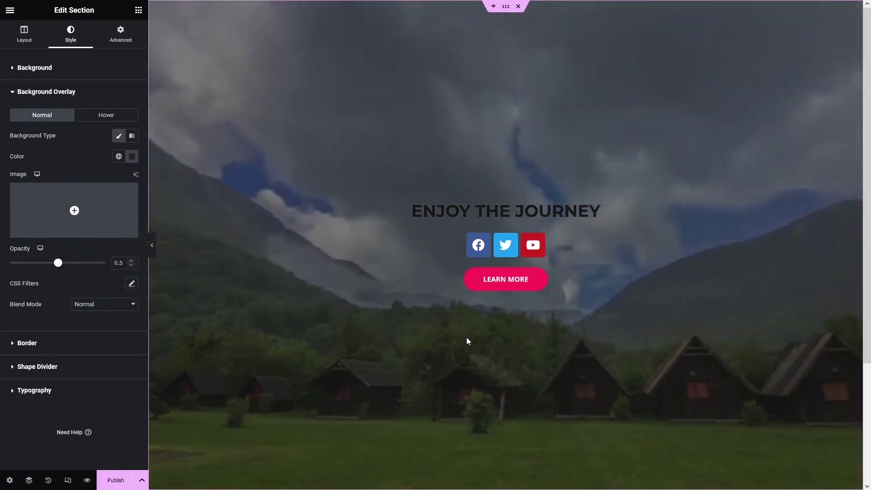
click(596, 211)
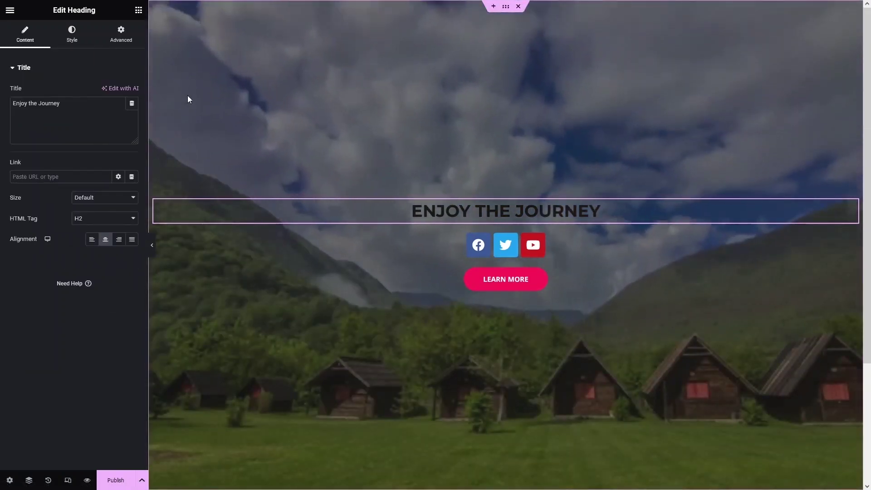
Step: Make the heading text colour white (#FFFFFF) and its HTML tag H1
click(72, 35)
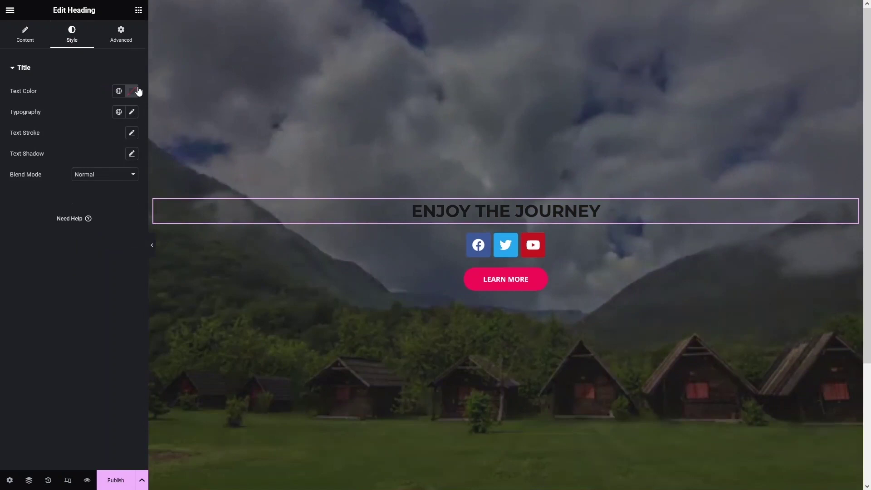
click(132, 91)
drag(123, 157, 73, 129)
click(64, 287)
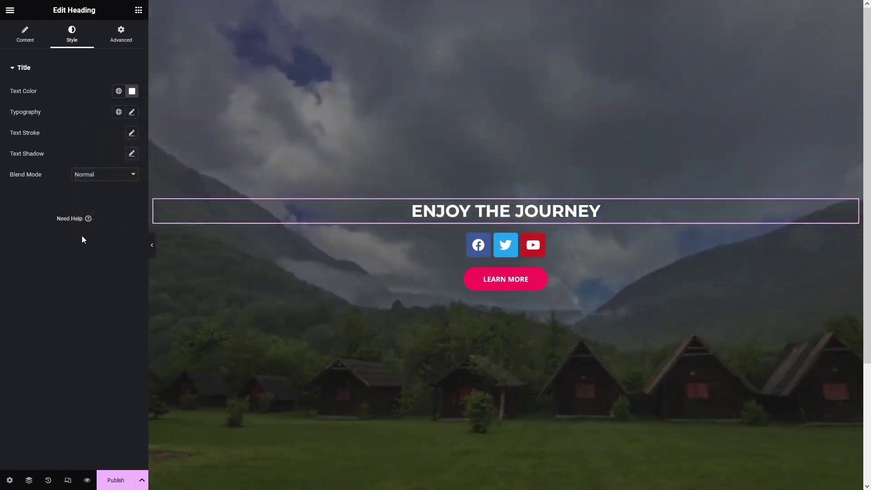
click(29, 33)
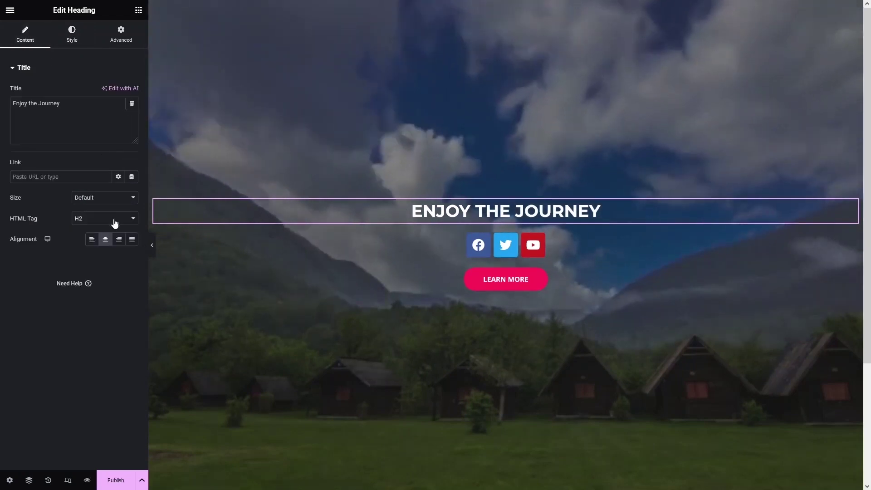
click(112, 218)
click(97, 231)
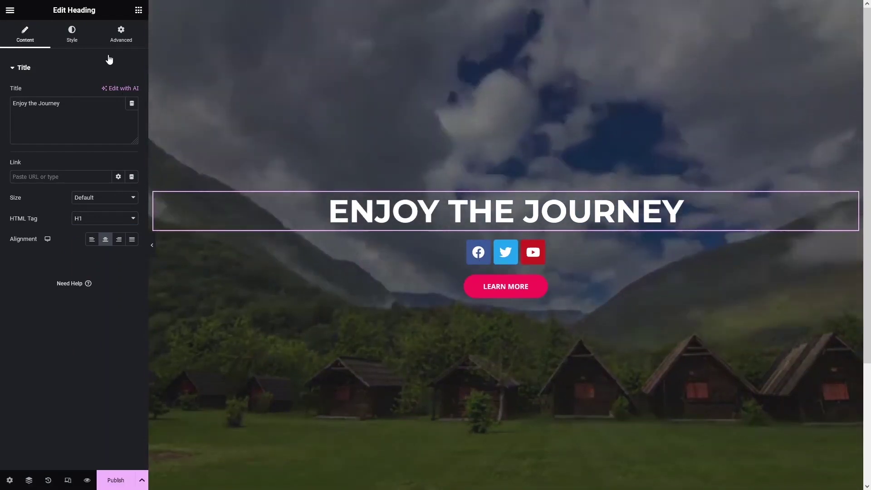
Step: Set the heading's Advanced bottom margin to 30
click(121, 33)
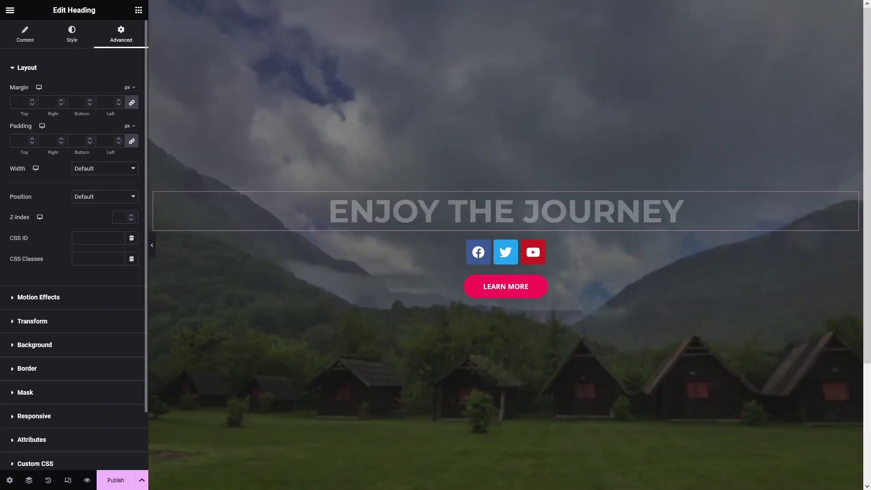
click(77, 102)
text(70)
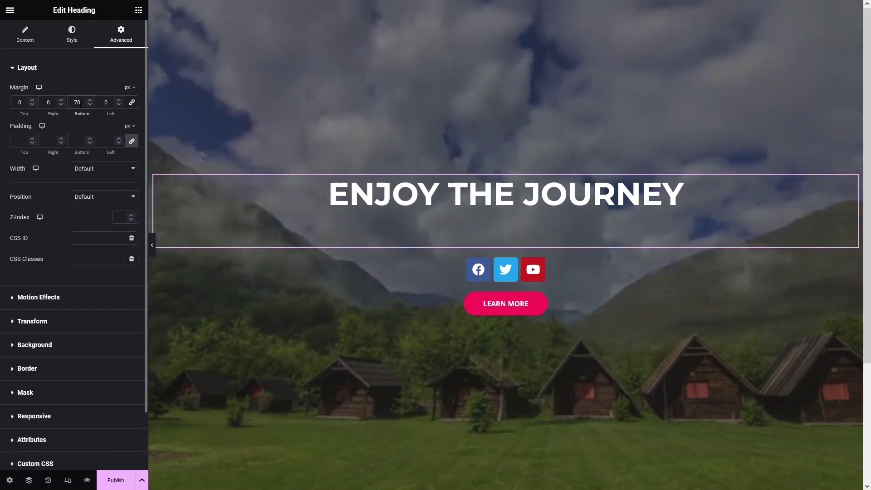
key(BackSpace)
key(BackSpace)
text(50)
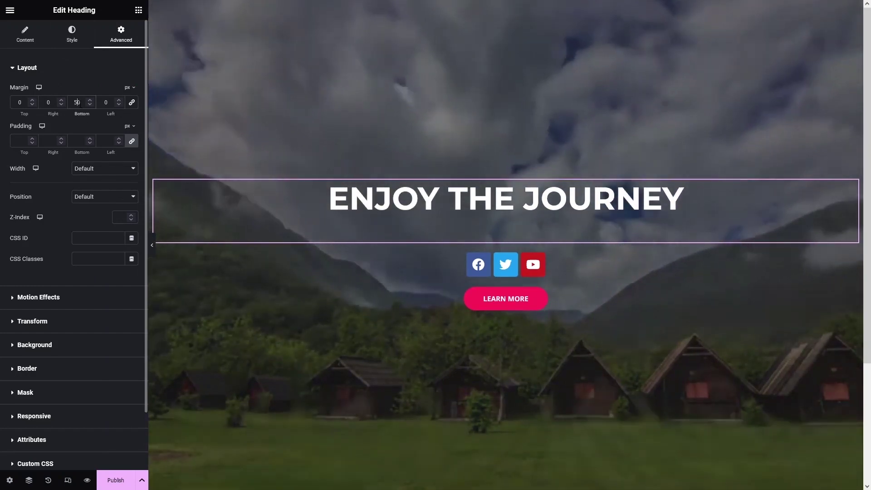
key(BackSpace)
text(3)
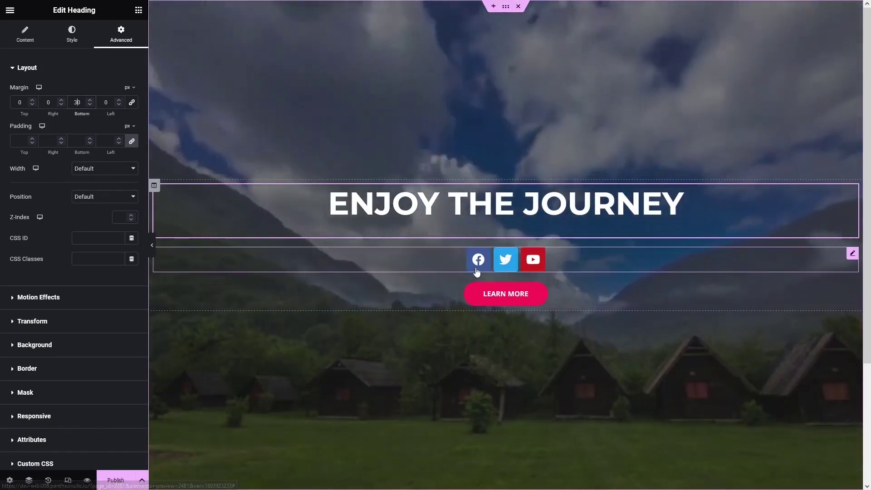
Step: Give the Social Icons widget a 5 px bottom margin and publish the page
click(506, 259)
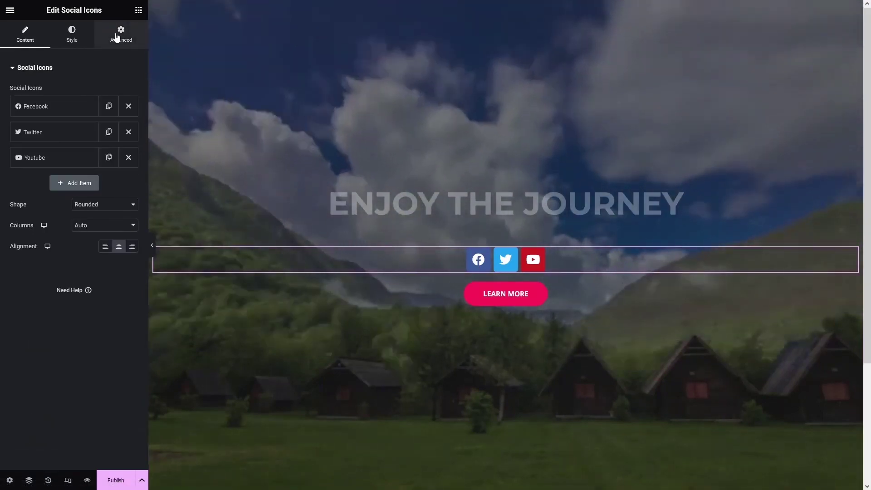
click(123, 35)
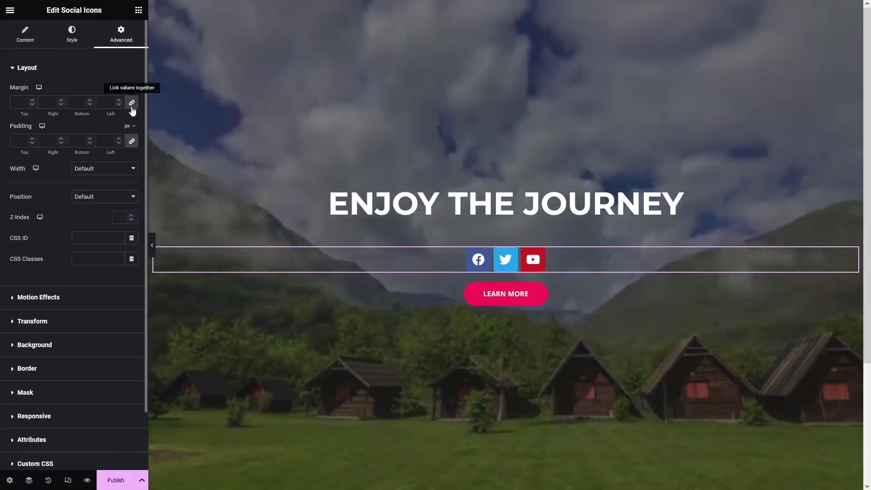
click(85, 102)
text(0)
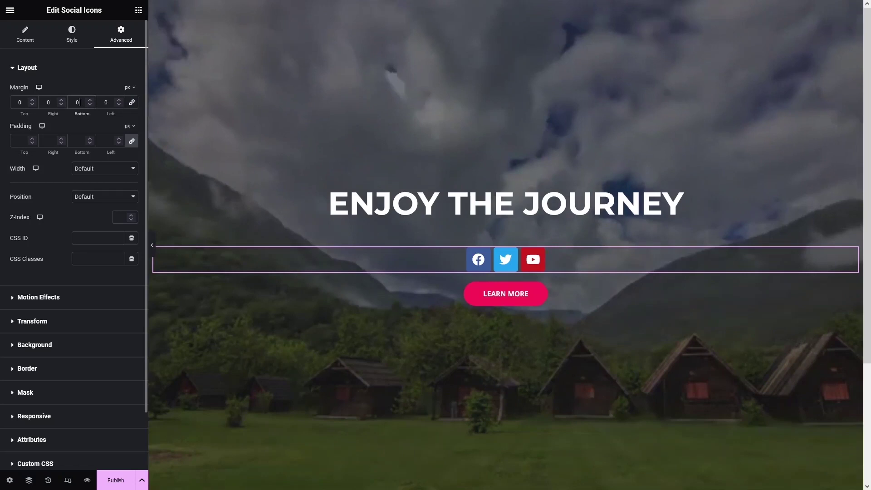
text(20)
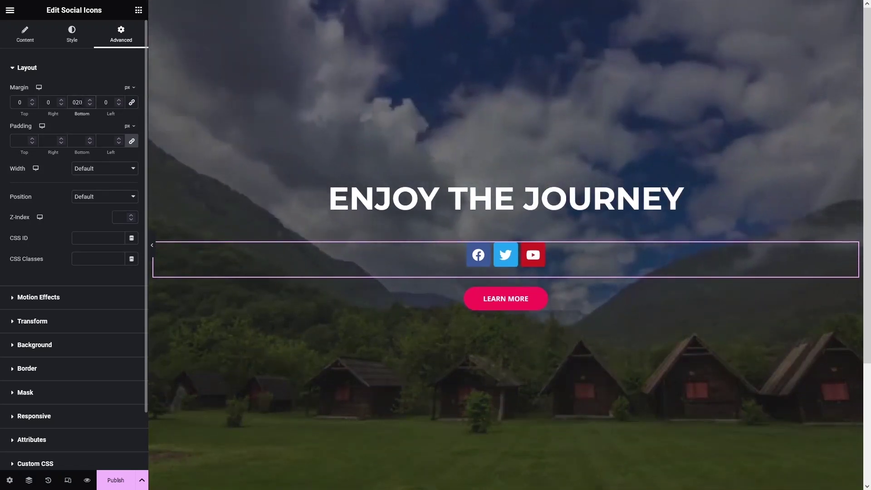
key(Home)
key(Delete)
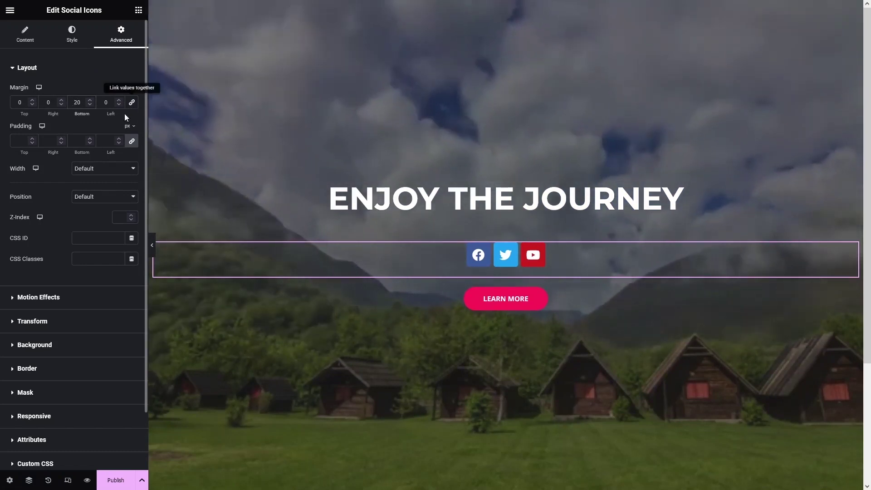
key(Delete)
key(Delete)
text(5)
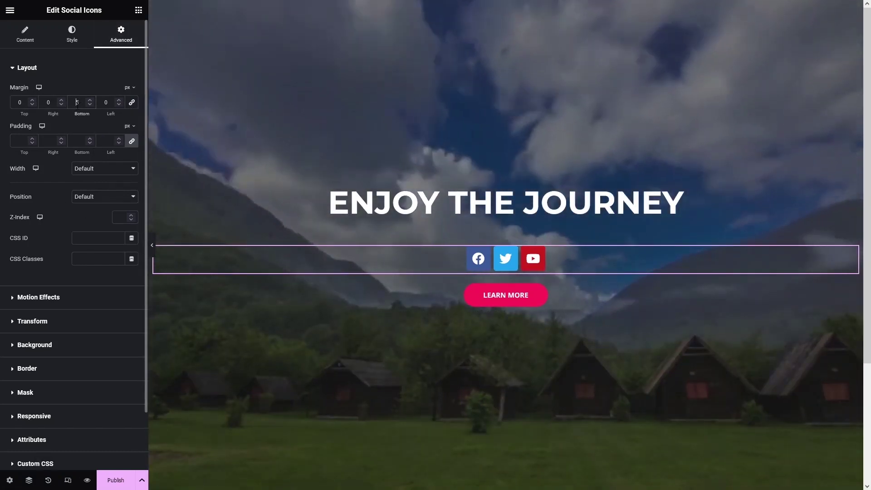
click(111, 485)
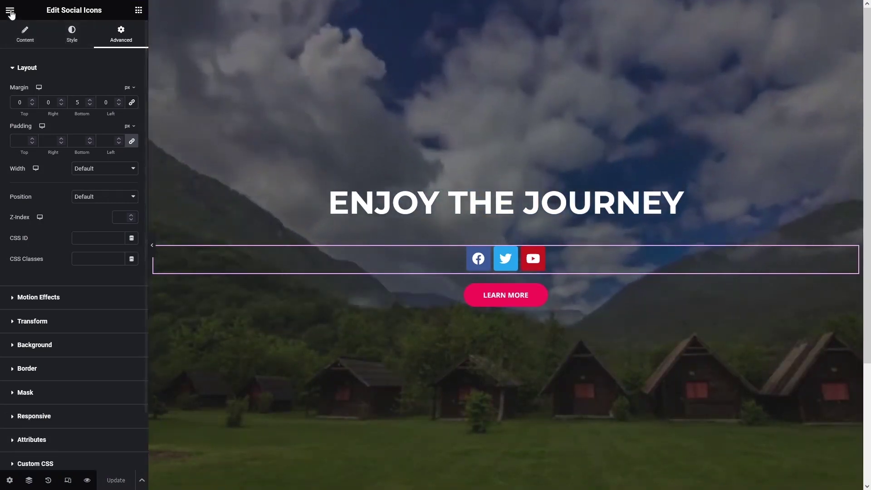
click(9, 10)
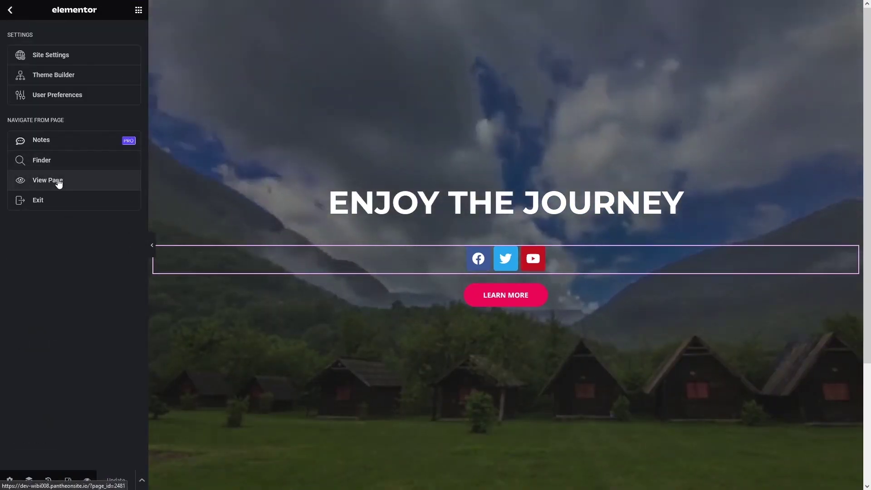
Step: View the published page live, then switch back to the WordPress Dashboard tab
click(82, 179)
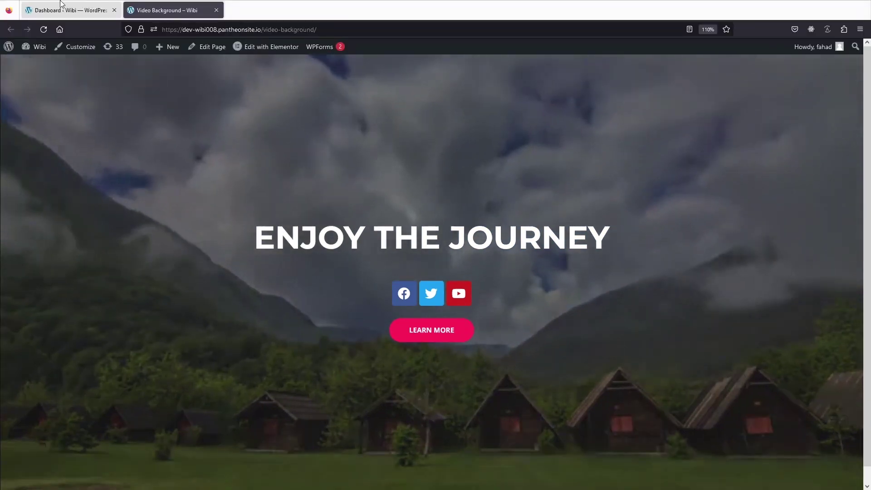
click(63, 10)
mouse_move(46, 295)
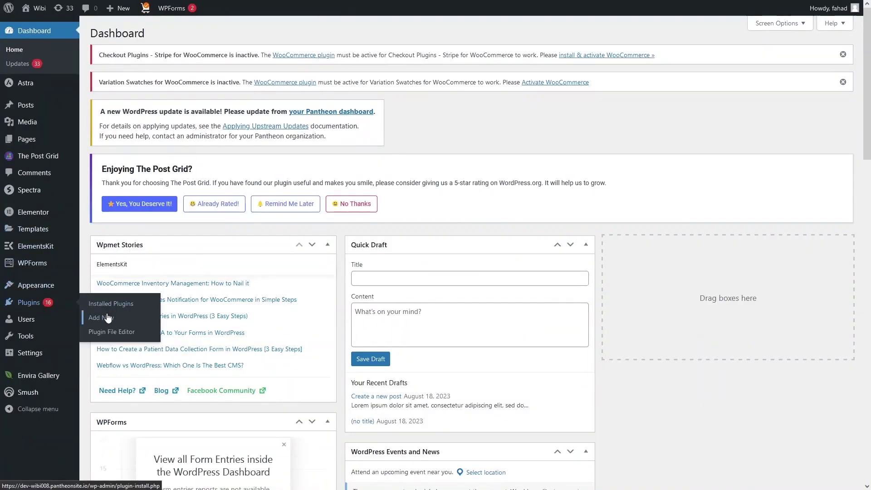
Step: Search Add Plugins for 'elementor header' and confirm Elementor Header & Footer Builder is Active
click(100, 318)
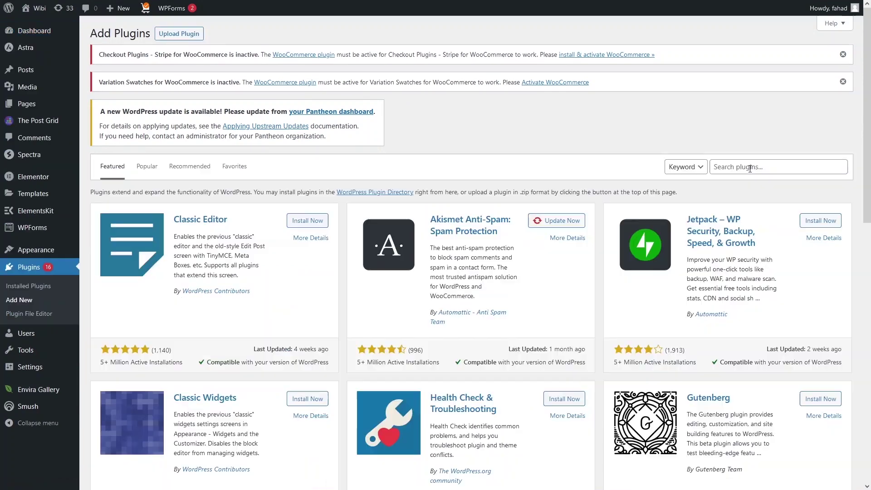
text(el)
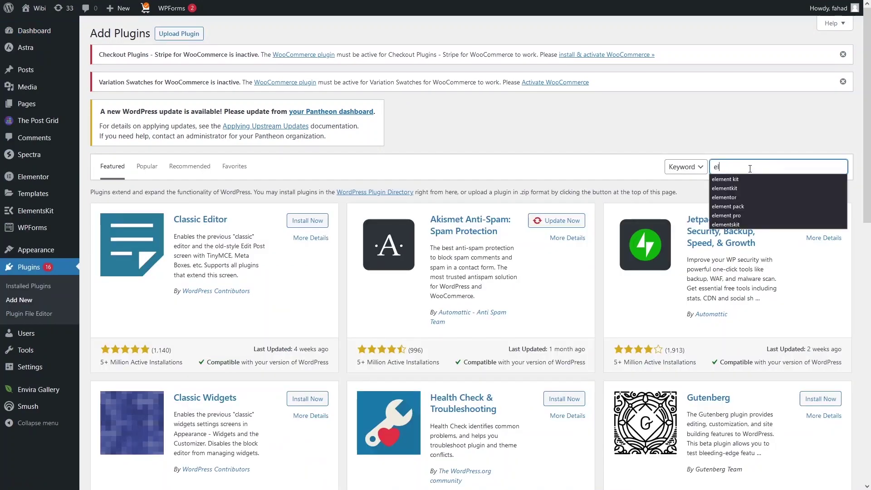
text(ementor header)
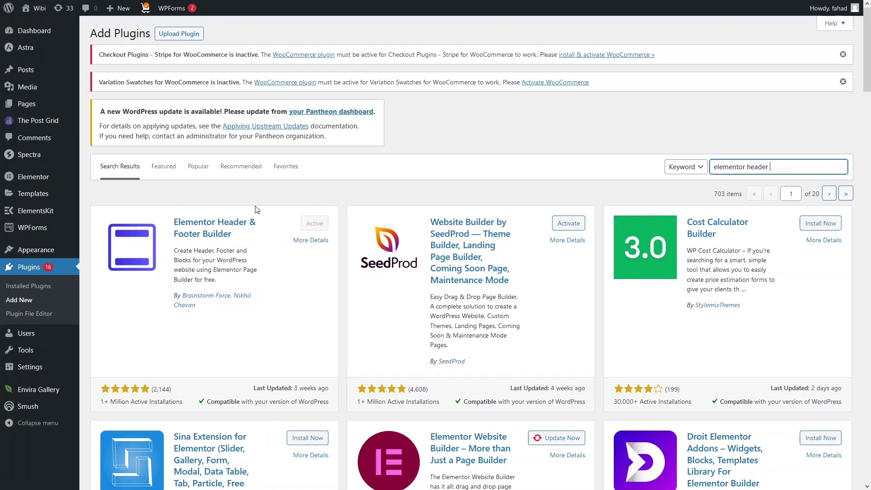
mouse_move(45, 252)
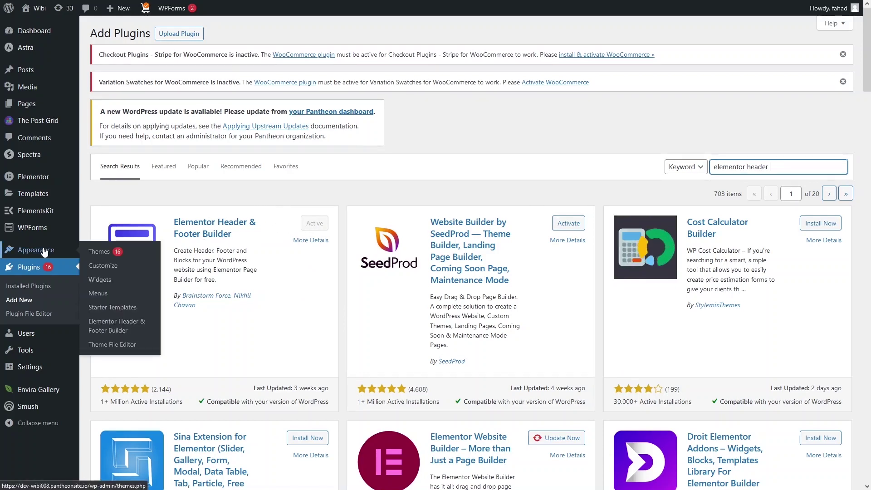
Step: Create a template named 'Template Header' in the Header & Footer Builder, set its type to Header, and publish it
click(119, 334)
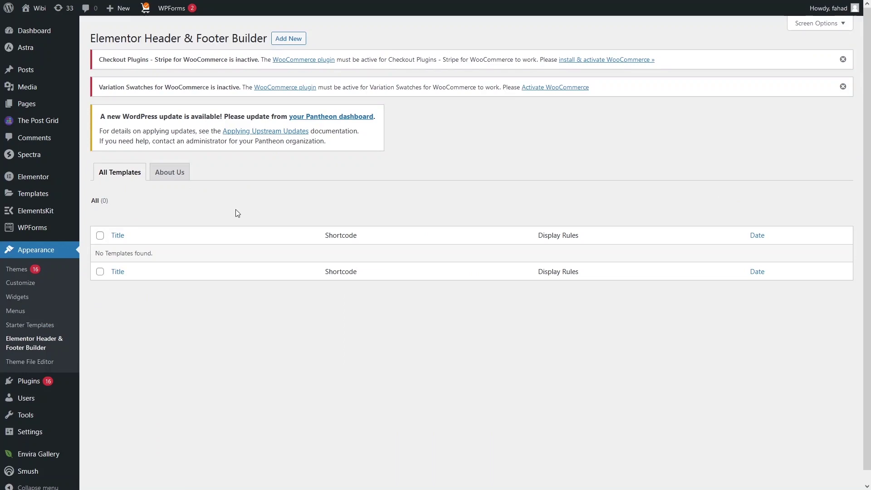
click(283, 40)
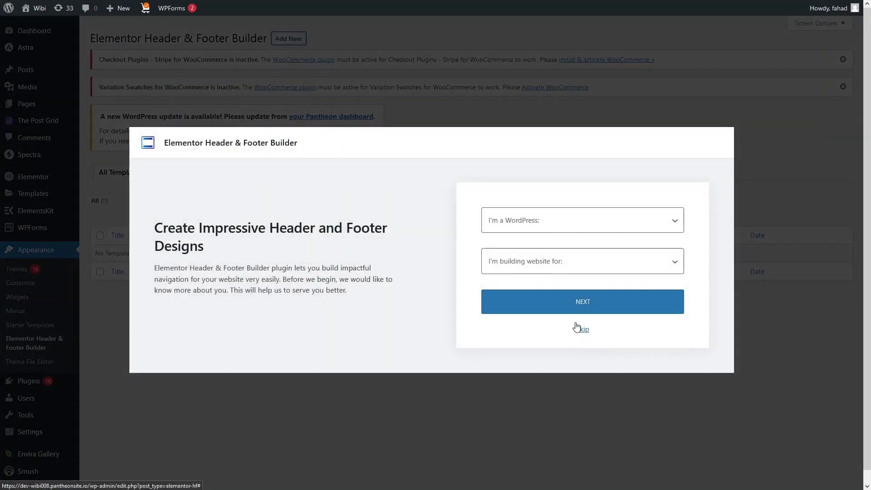
click(581, 330)
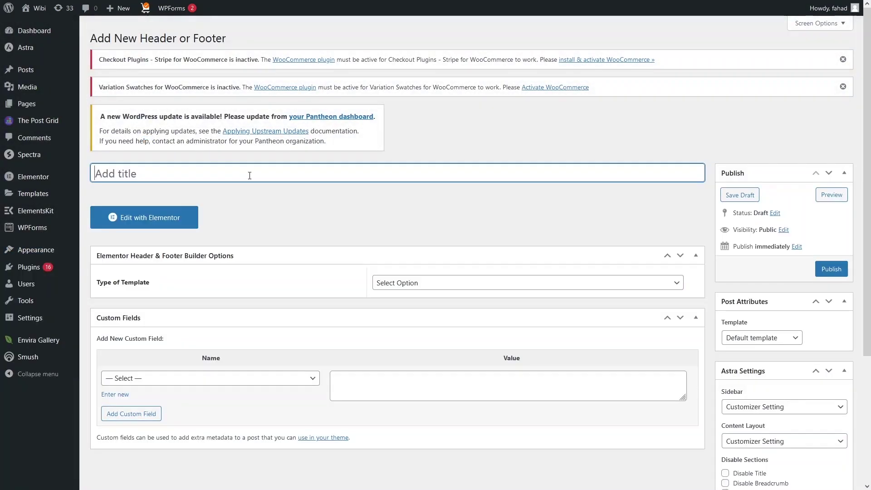
text(Te)
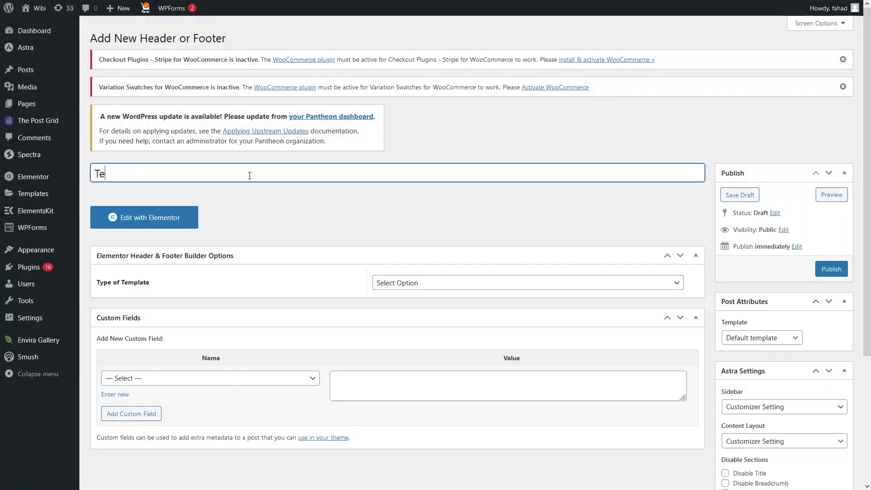
text(mplate Header)
scroll(379, 247, down, 3)
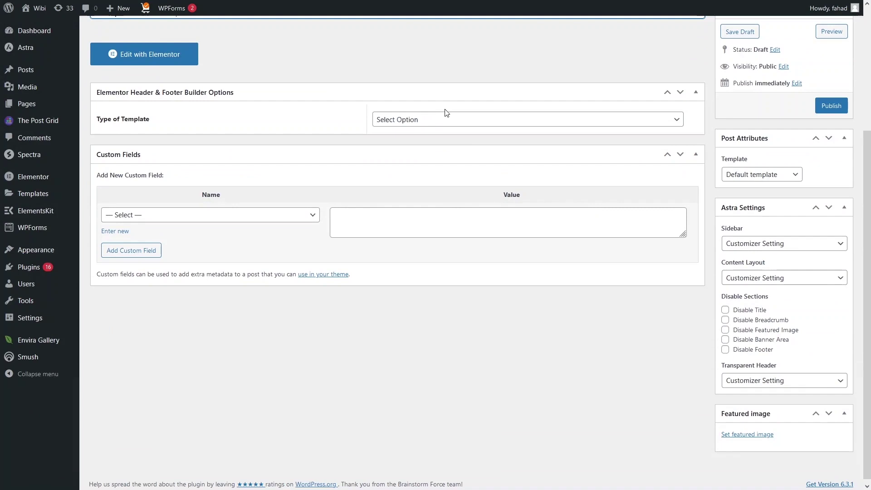
click(424, 121)
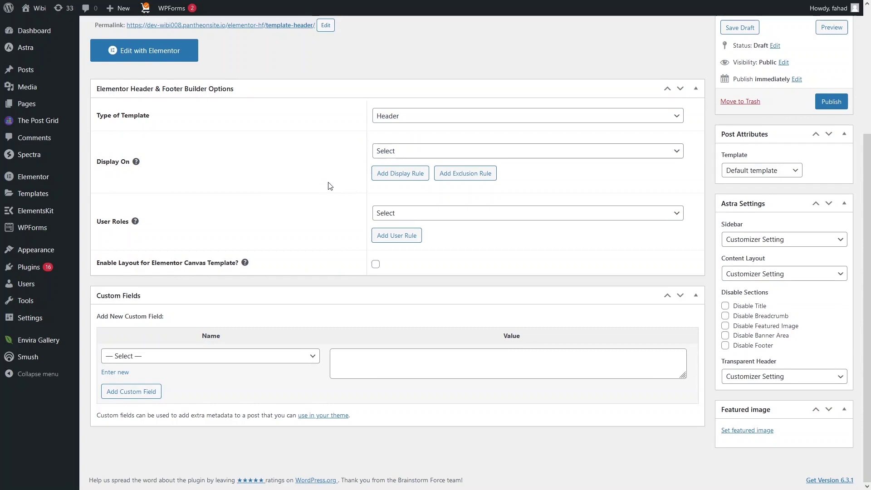
scroll(349, 236, up, 3)
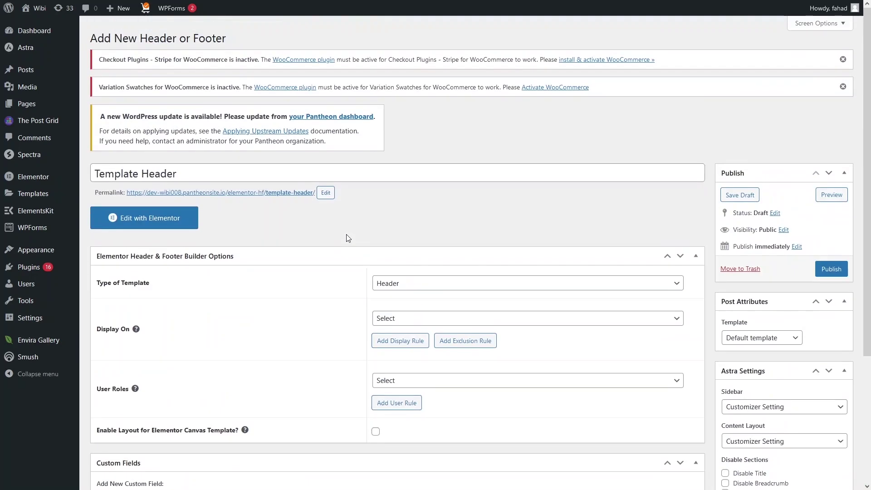
click(829, 269)
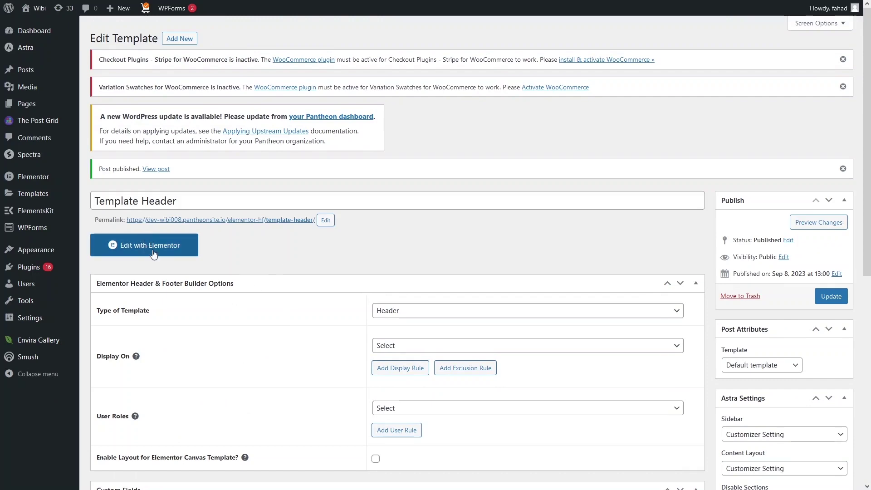
Step: Open Template Header in Elementor and add a two-column section to the canvas
click(153, 252)
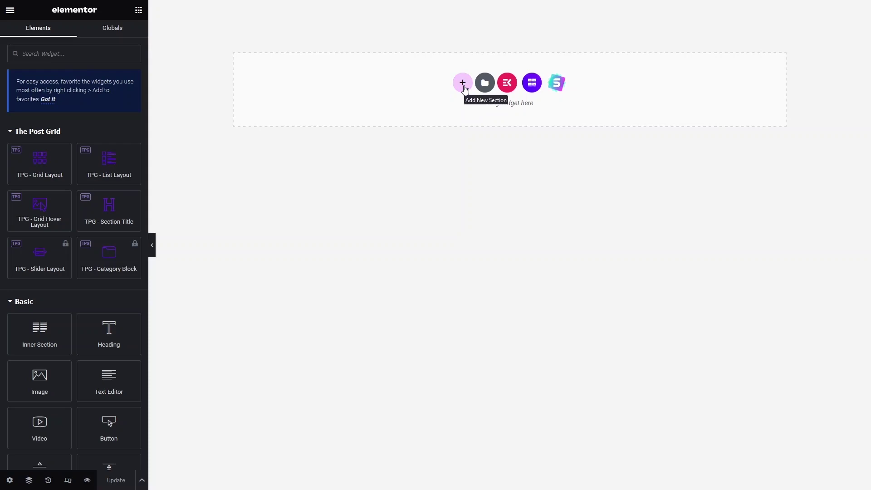
click(463, 84)
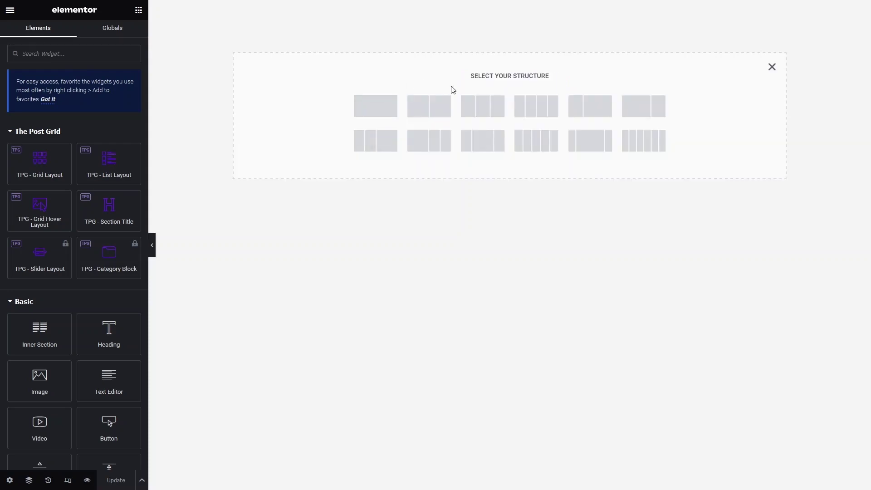
click(428, 106)
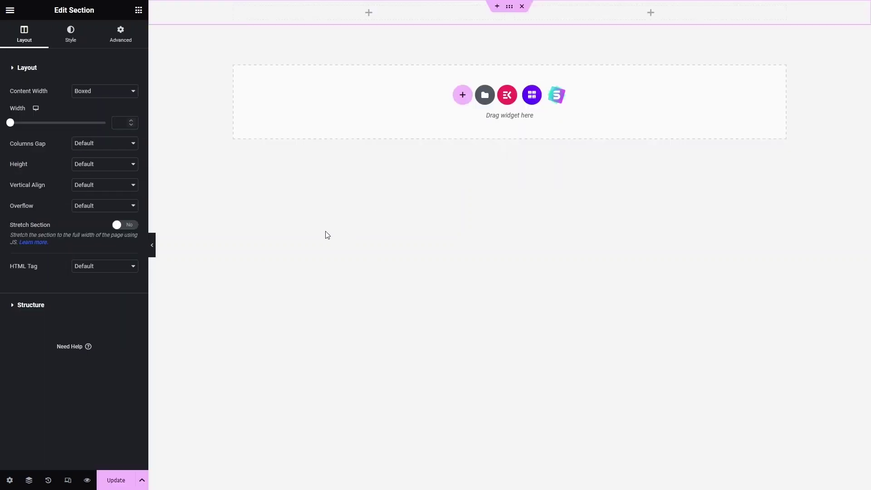
click(138, 11)
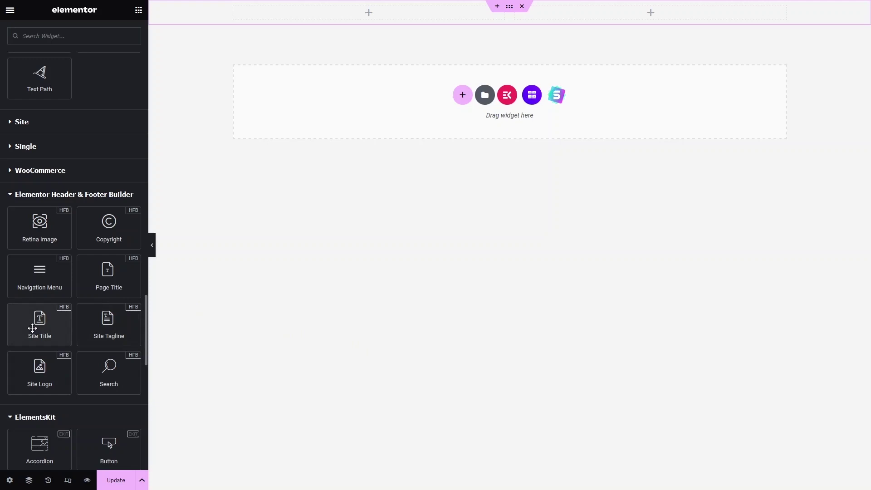
Step: Drop Site Title into the left column and a Navigation Menu using 'Menu' into the right
drag(32, 328, 356, 15)
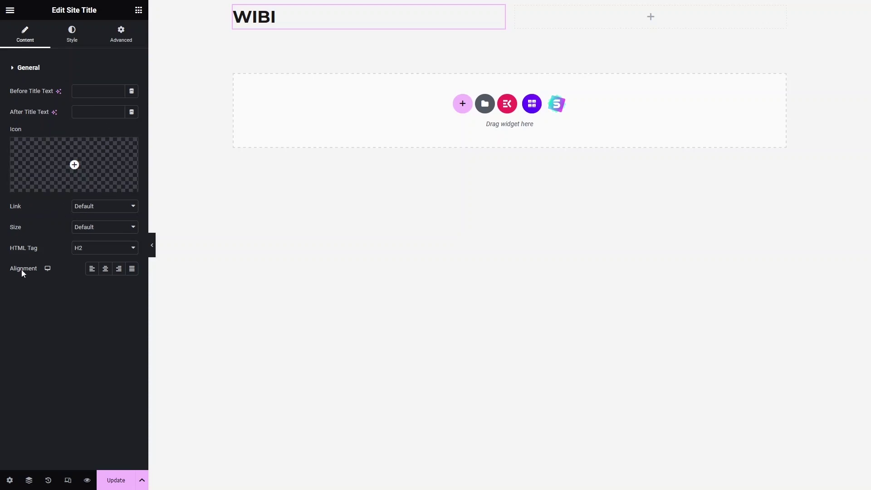
click(138, 10)
scroll(108, 279, down, 10)
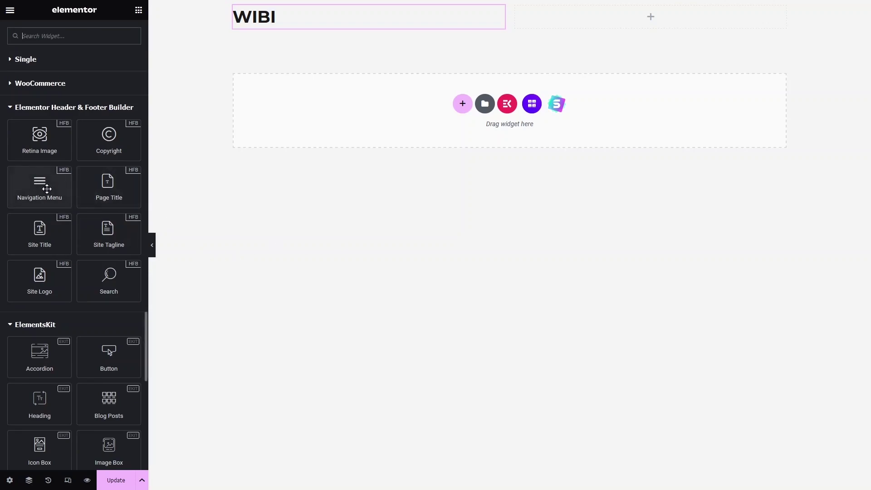
drag(39, 188, 646, 21)
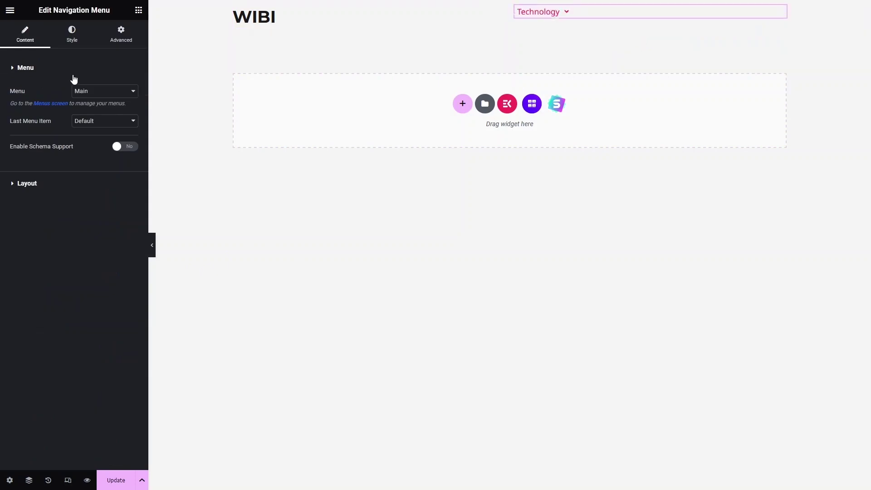
click(124, 96)
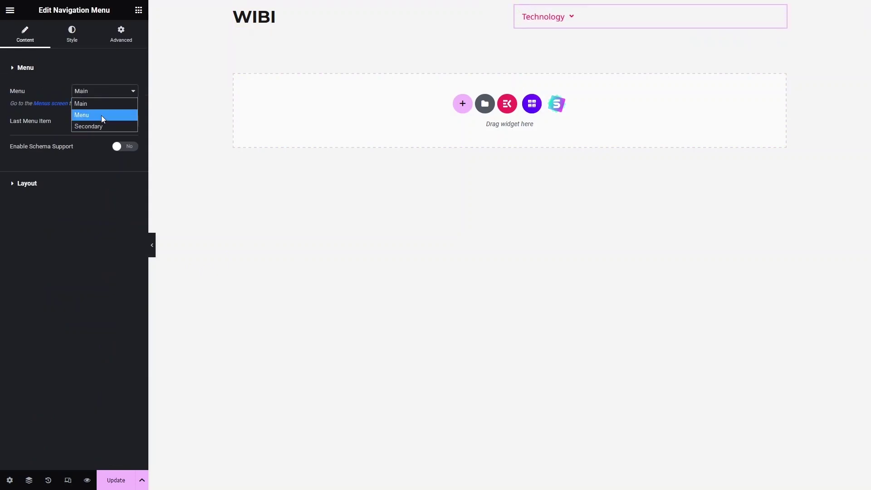
click(101, 116)
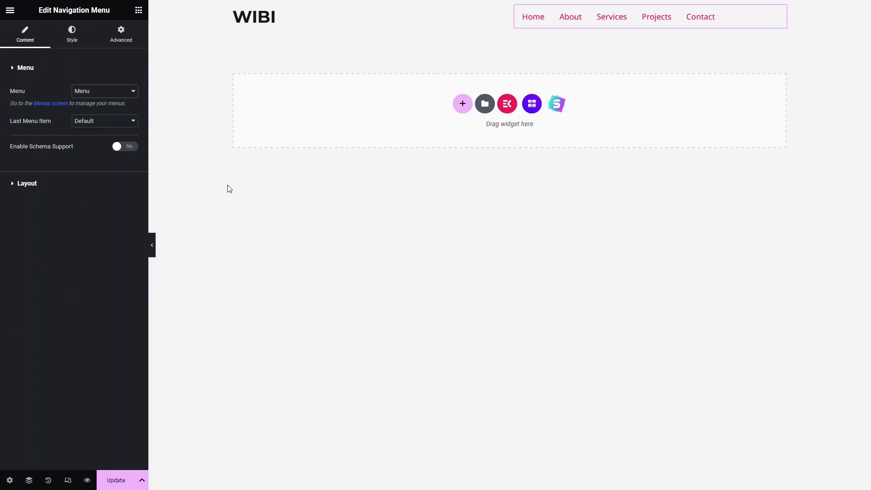
click(14, 186)
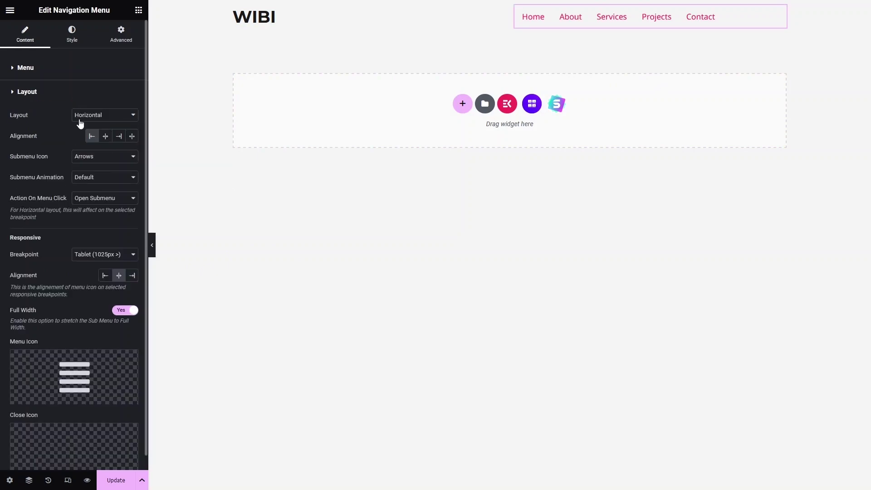
scroll(31, 107, down, 1)
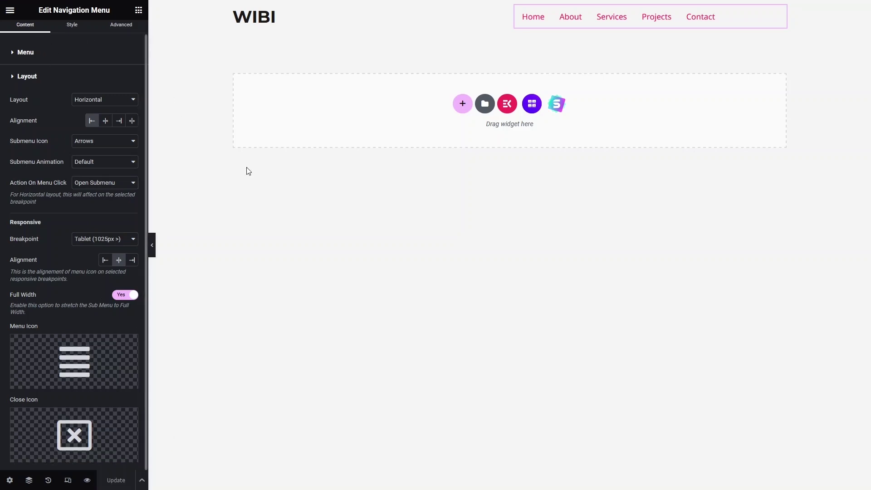
click(10, 10)
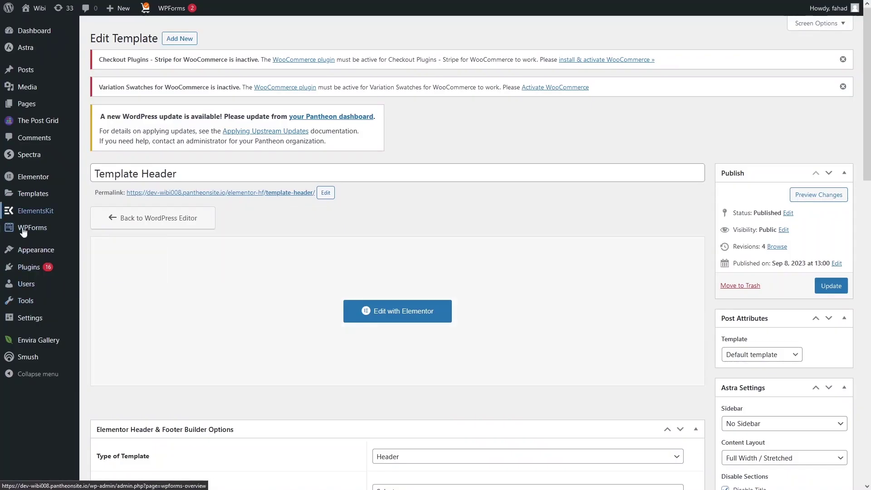
Step: Copy the Template Header shortcode from the builder list, then open the homepage in Elementor
mouse_move(28, 249)
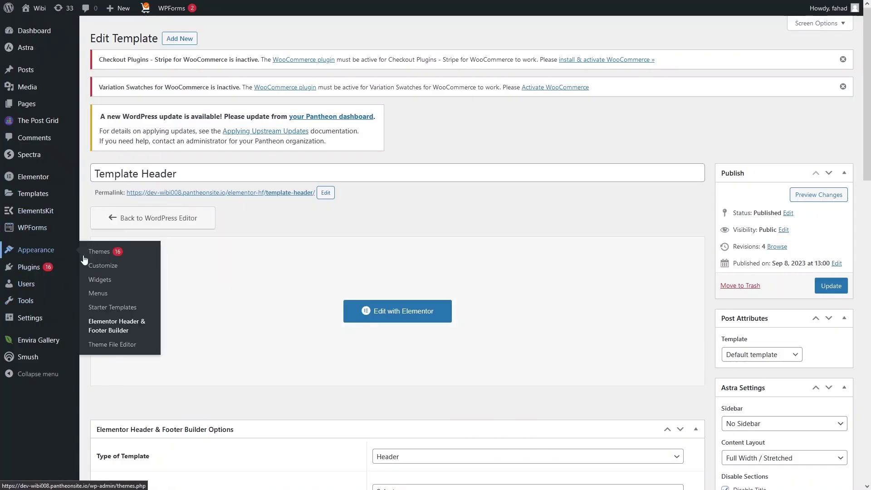
click(113, 330)
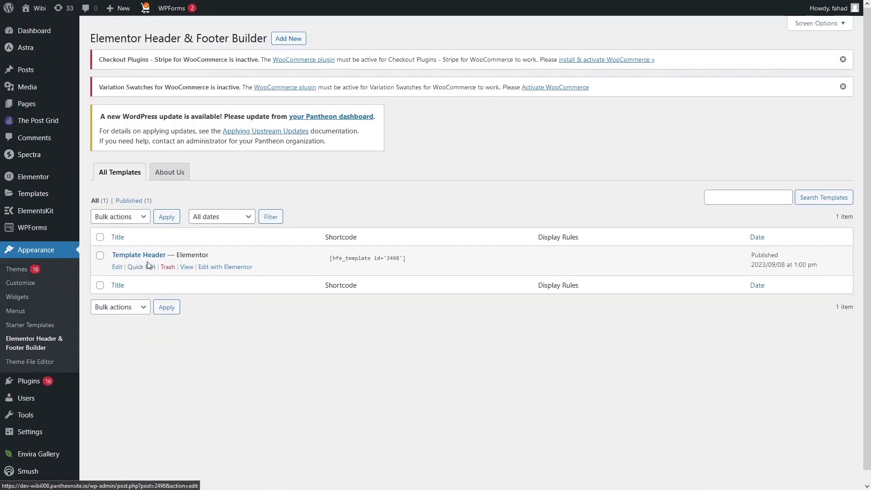
click(331, 259)
key(ctrl+c)
drag(331, 259, 346, 258)
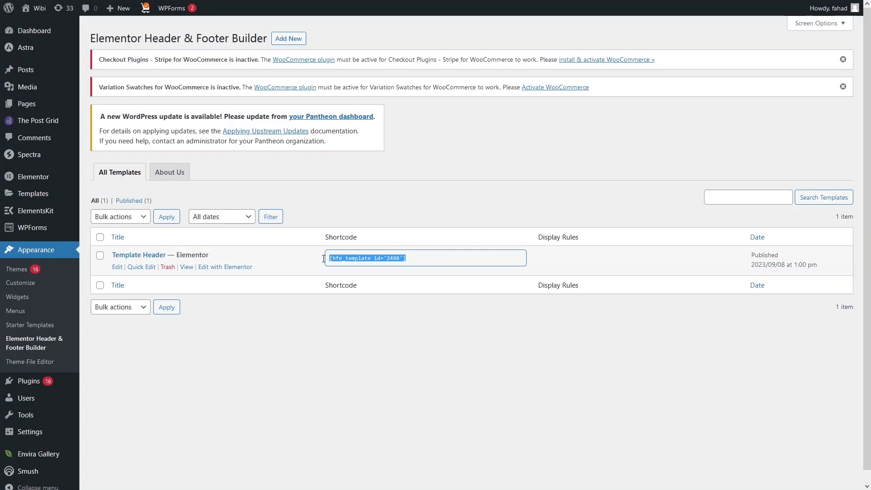
click(221, 386)
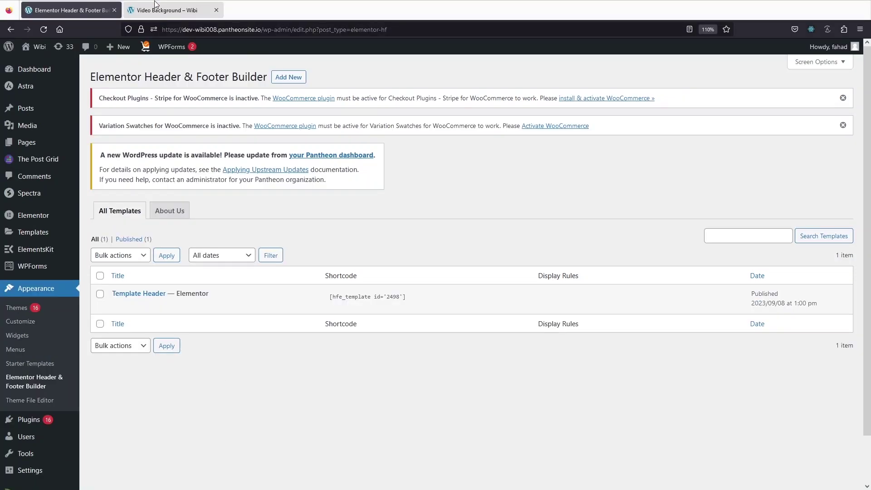
click(157, 4)
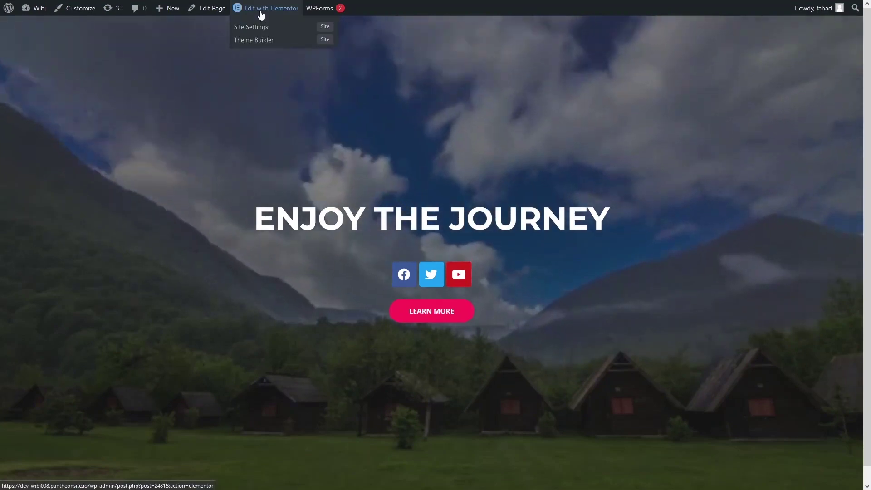
click(262, 14)
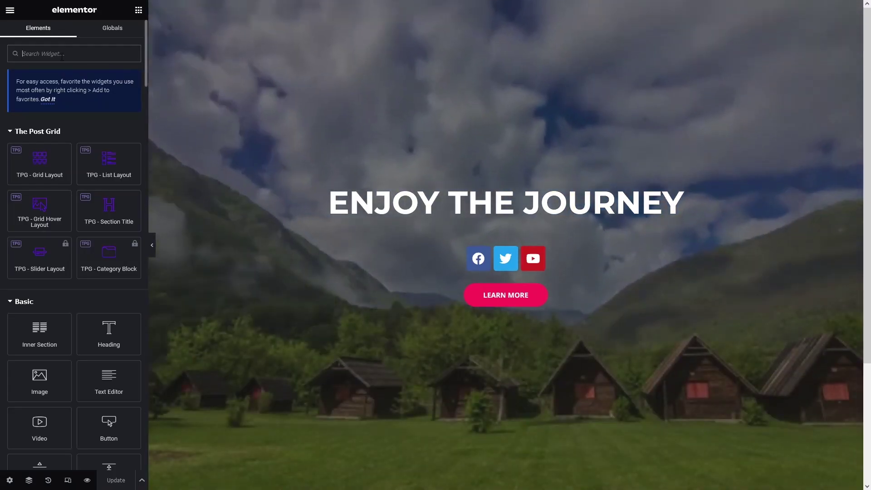
Step: Add a Shortcode widget with [hfe_template id='2498'] and drag it to the top of the hero section
text(shortcode)
click(58, 157)
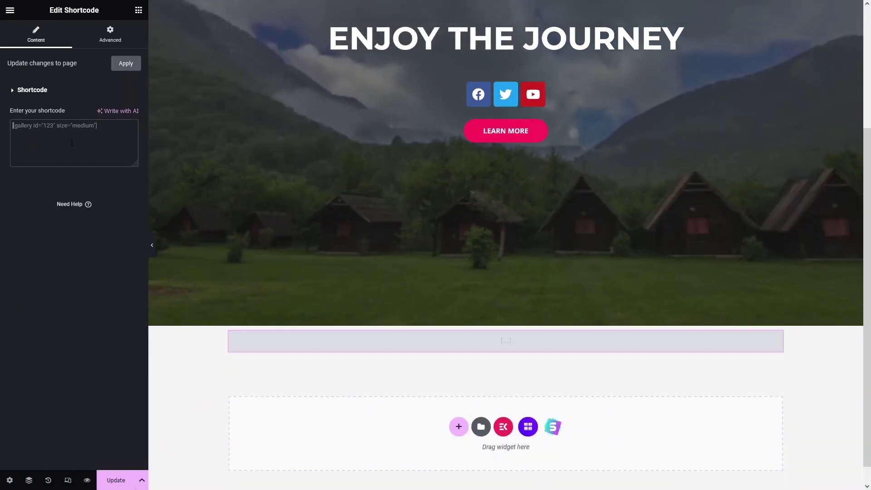
click(71, 143)
key(ctrl+v)
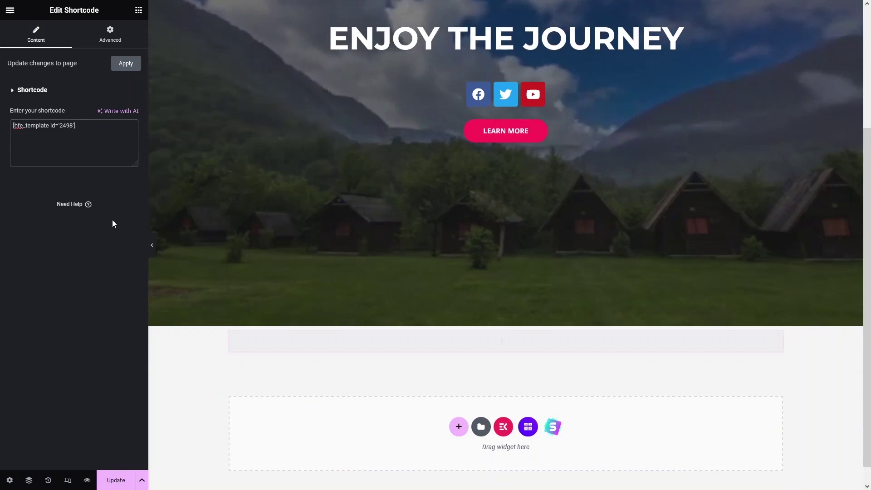
click(113, 68)
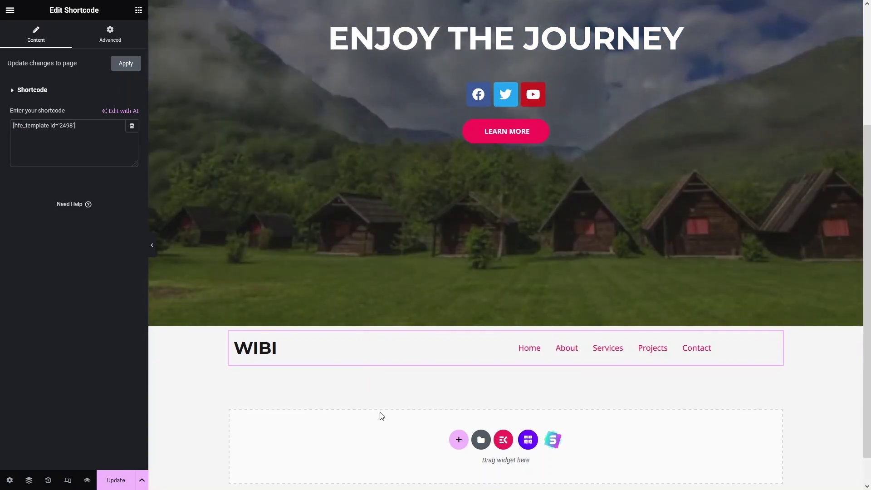
drag(352, 364, 362, 1)
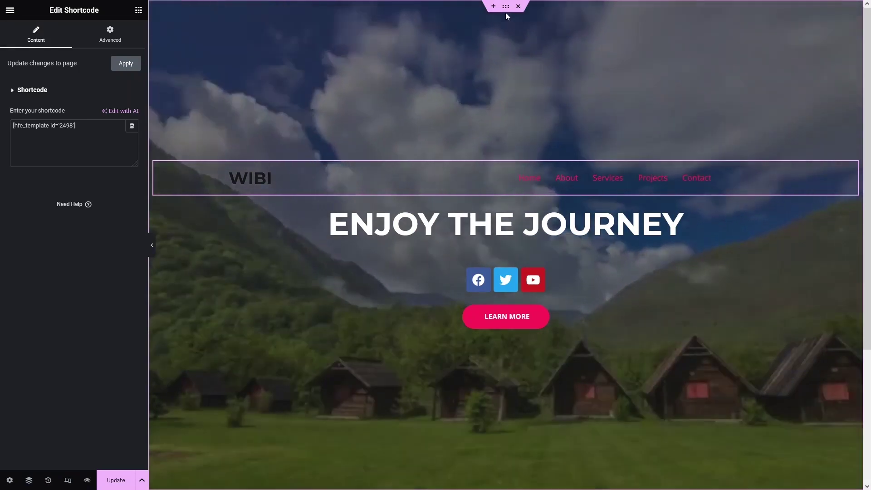
Step: Set the hero section's Column Position to Stretch
click(505, 6)
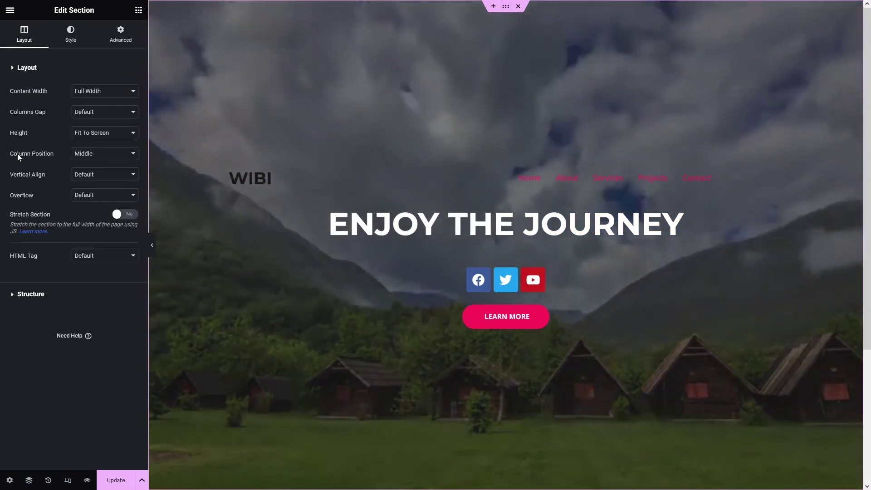
click(98, 153)
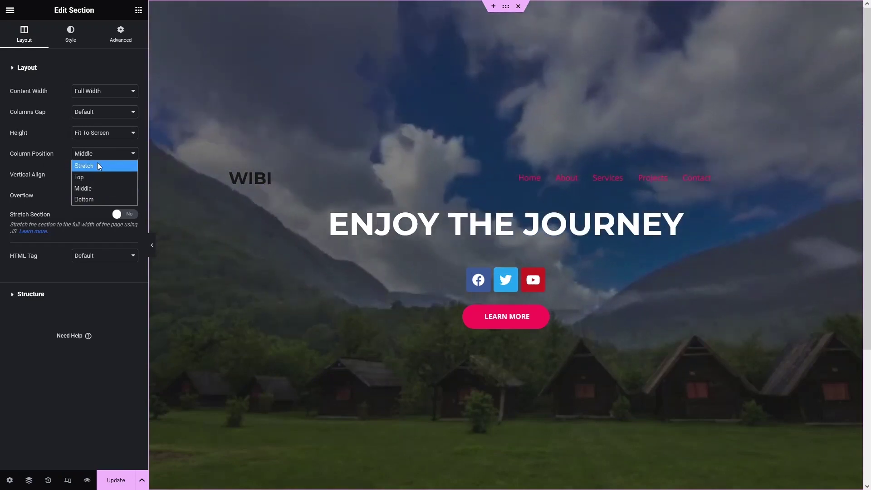
click(98, 166)
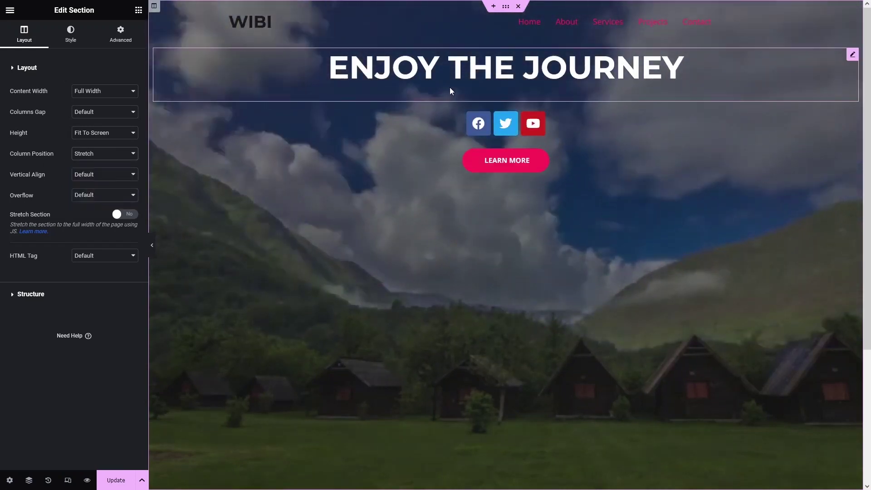
Step: Give the ENJOY THE JOURNEY heading a 300 px top margin
click(456, 52)
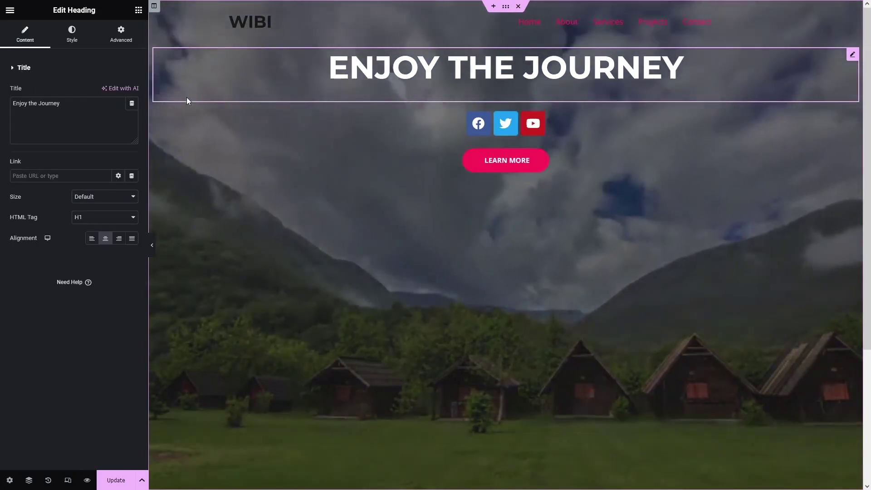
click(120, 34)
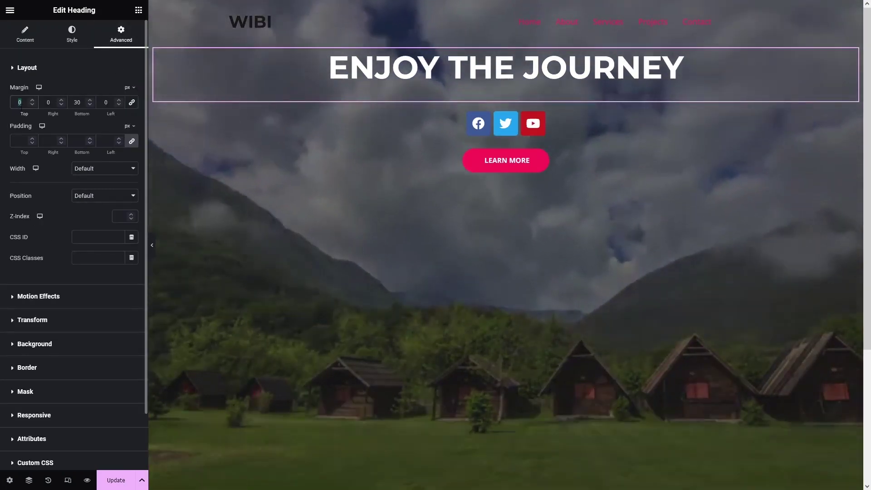
text(300)
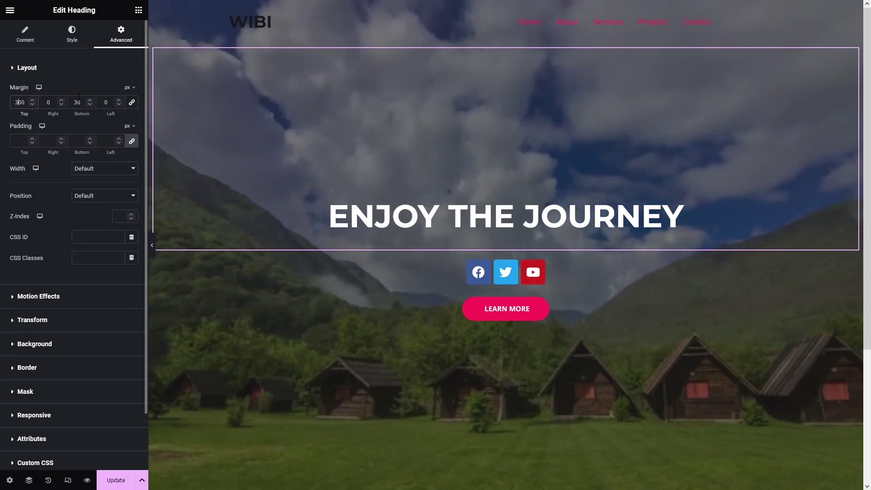
click(345, 27)
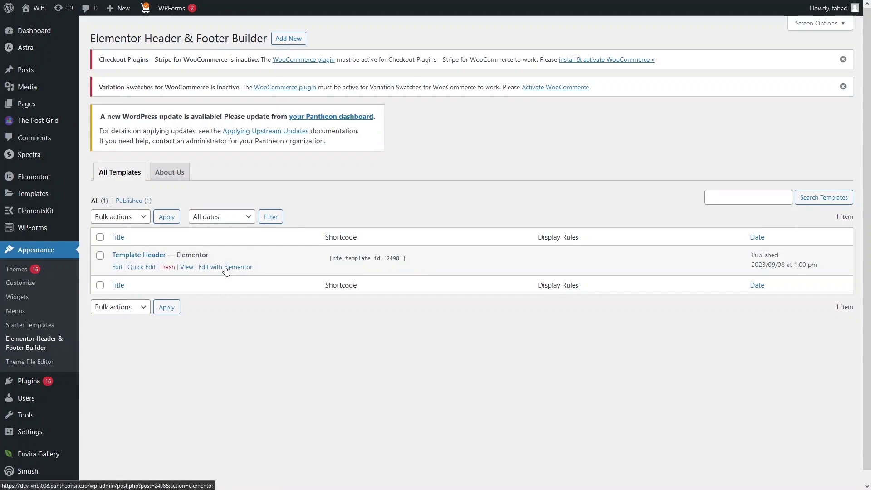
Step: Reopen Template Header in the Elementor editor from the template list
click(226, 267)
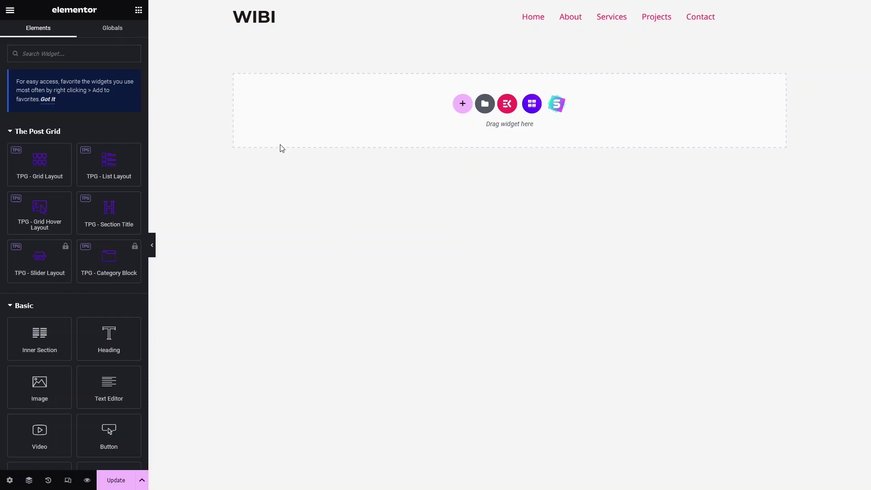
Step: Set the WIBI site title colour to #FFFFFF and the menu link text to near-white #FFFCFC
click(257, 26)
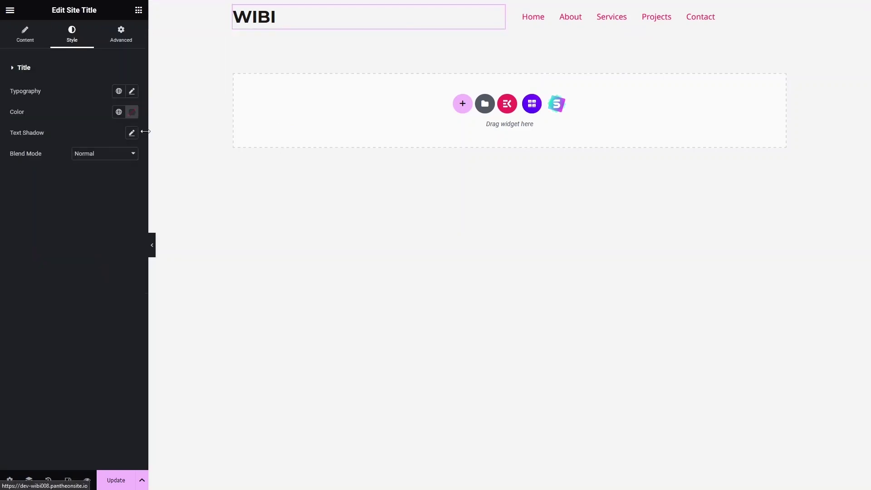
click(131, 111)
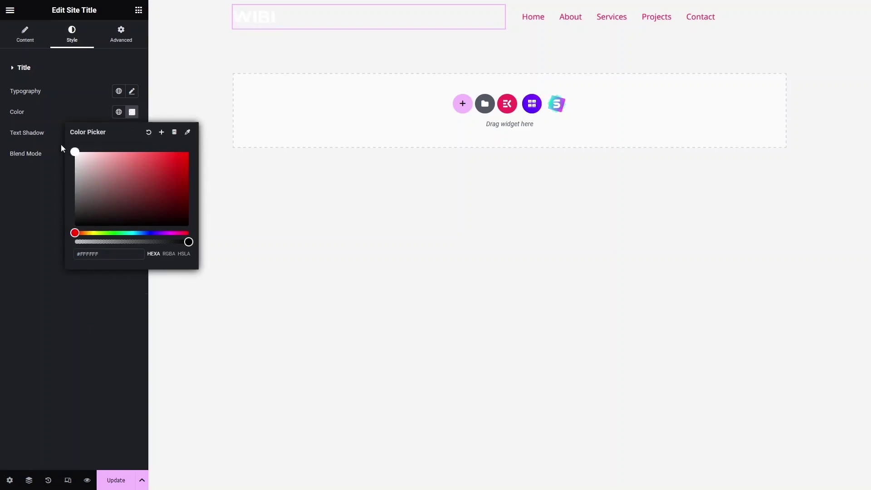
click(236, 215)
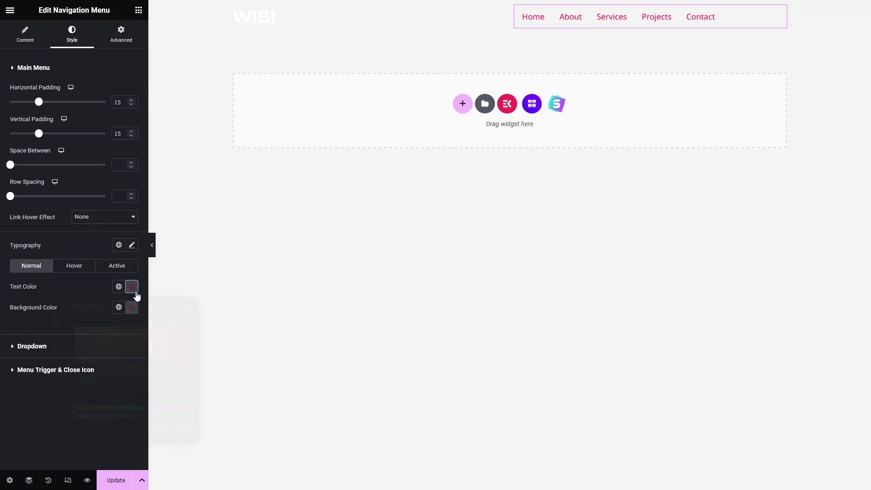
click(134, 289)
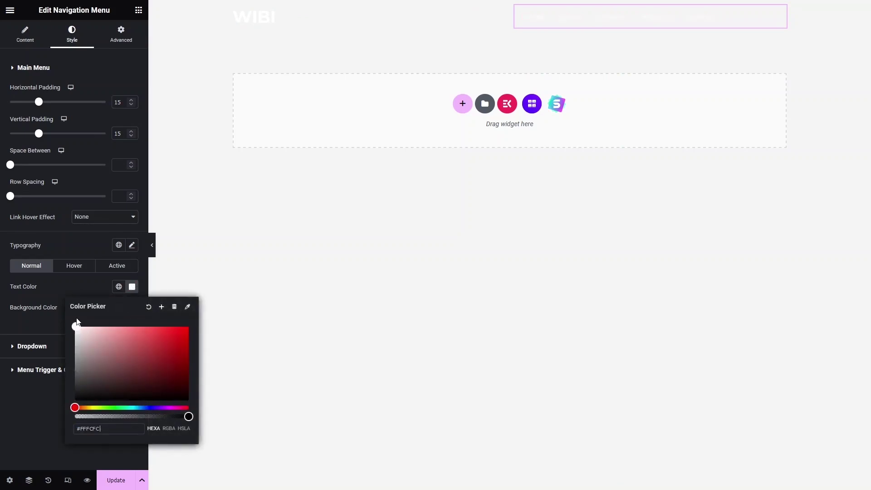
click(204, 244)
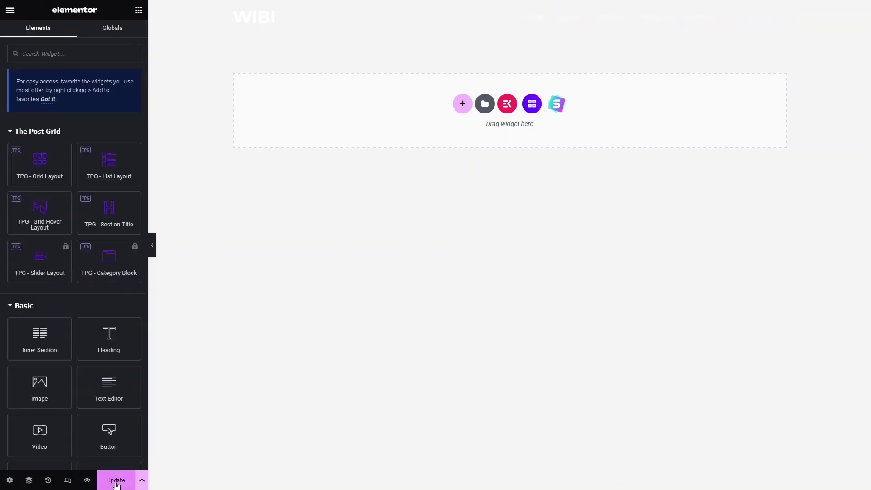
Step: On the Video Background page, reapply the header shortcode so the title and menu render white
mouse_move(272, 3)
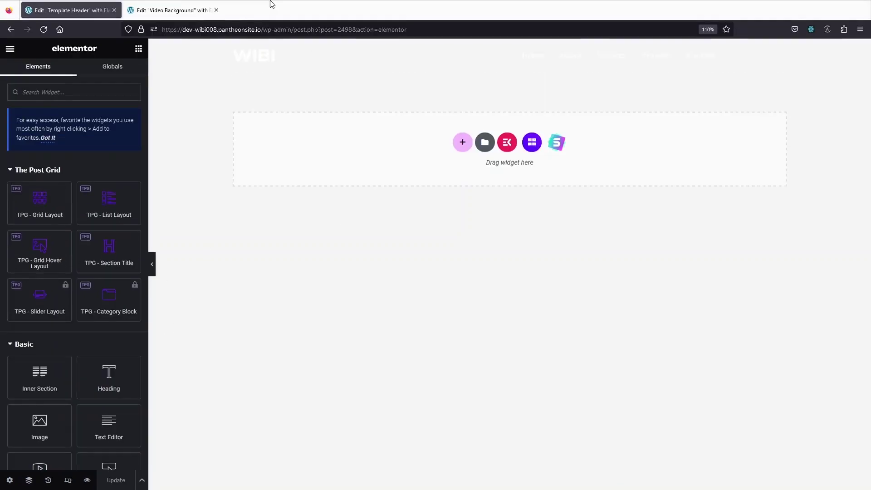
click(177, 5)
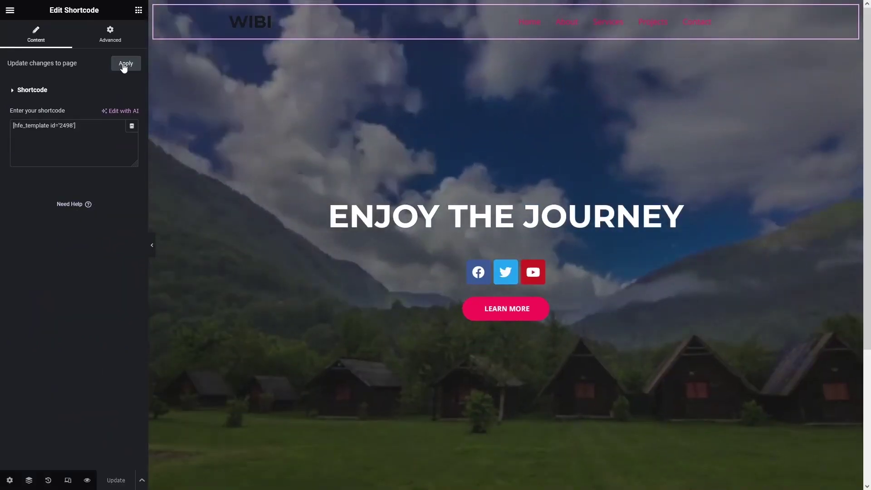
click(123, 66)
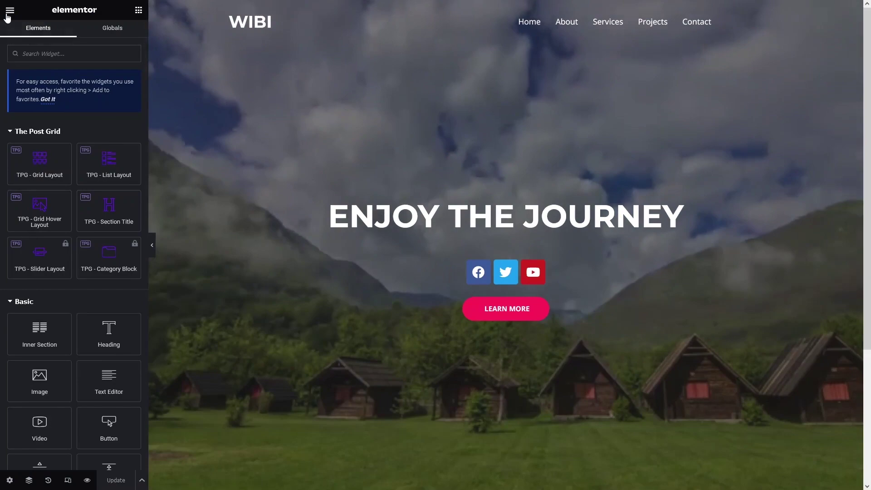
click(10, 10)
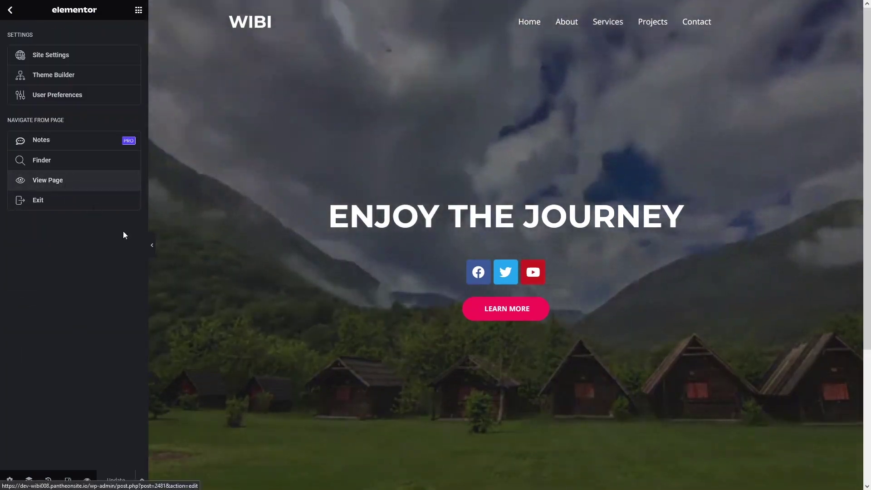